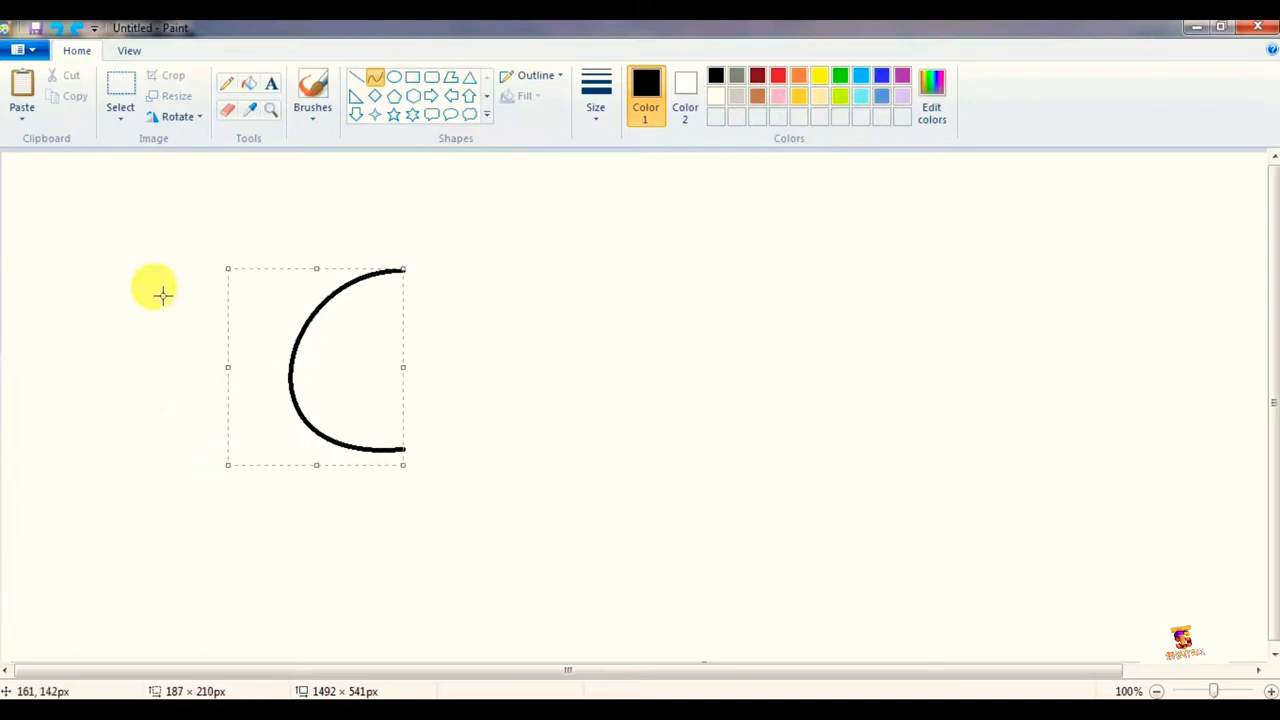
Select the curved half-outline of the body and place a copy of it beside the original.
left_click(120, 92)
left_click_drag(230, 244, 431, 471)
left_click_drag(375, 383, 614, 380)
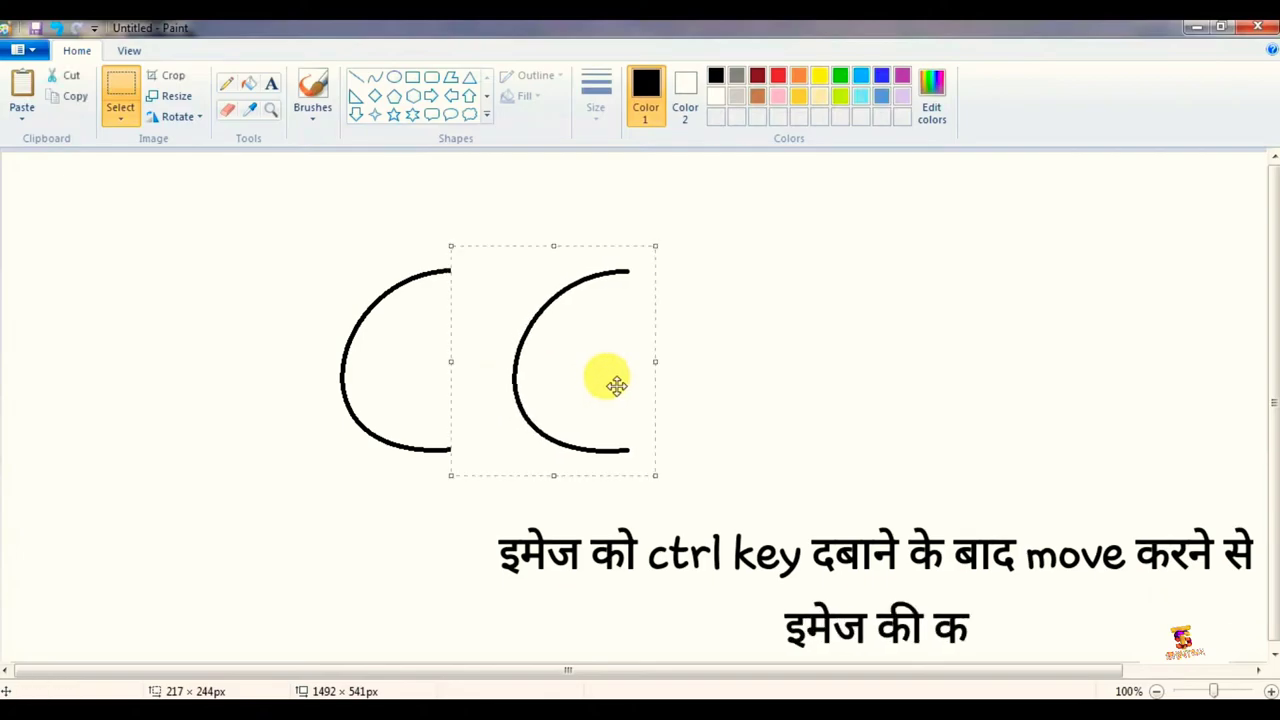
Flip the copied curve horizontally, enable transparent selection and join it to the original to form a closed body outline.
left_click(170, 116)
left_click(168, 222)
left_click_drag(509, 337, 498, 338)
left_click(120, 119)
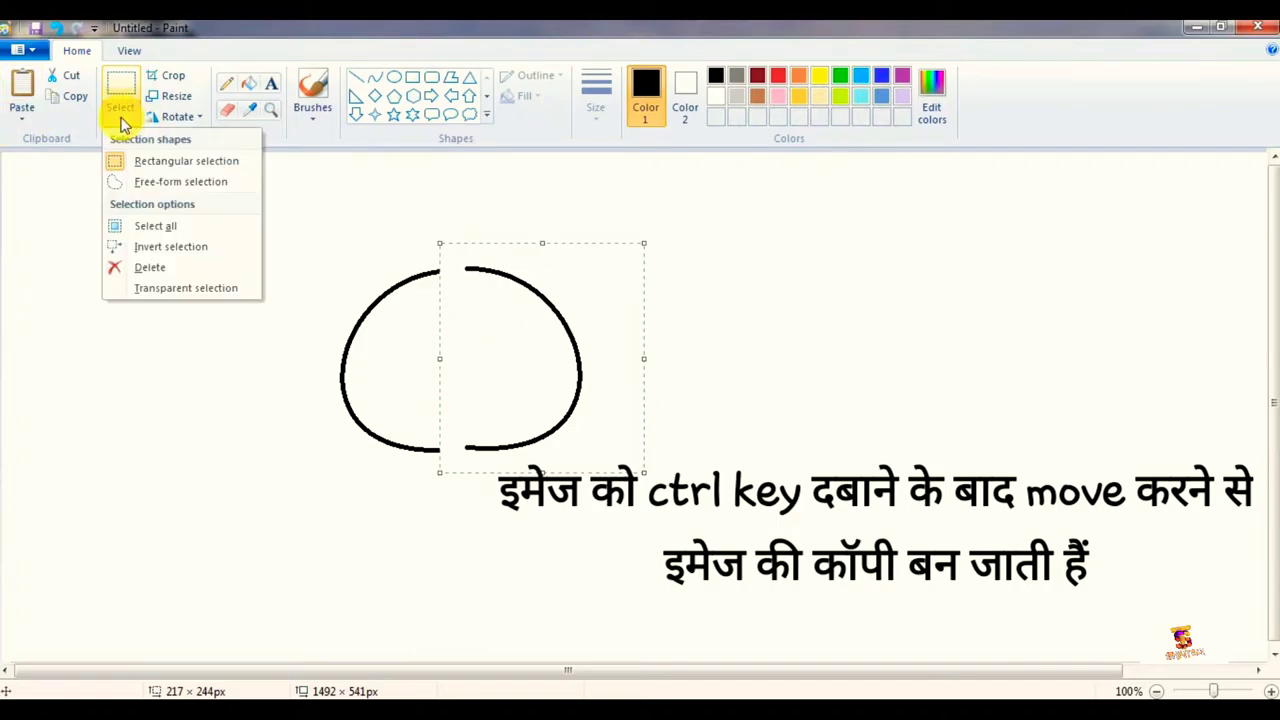
left_click(140, 290)
mouse_move(531, 377)
left_mouse_down()
mouse_move(535, 390)
mouse_move(521, 385)
left_mouse_up()
left_click(658, 374)
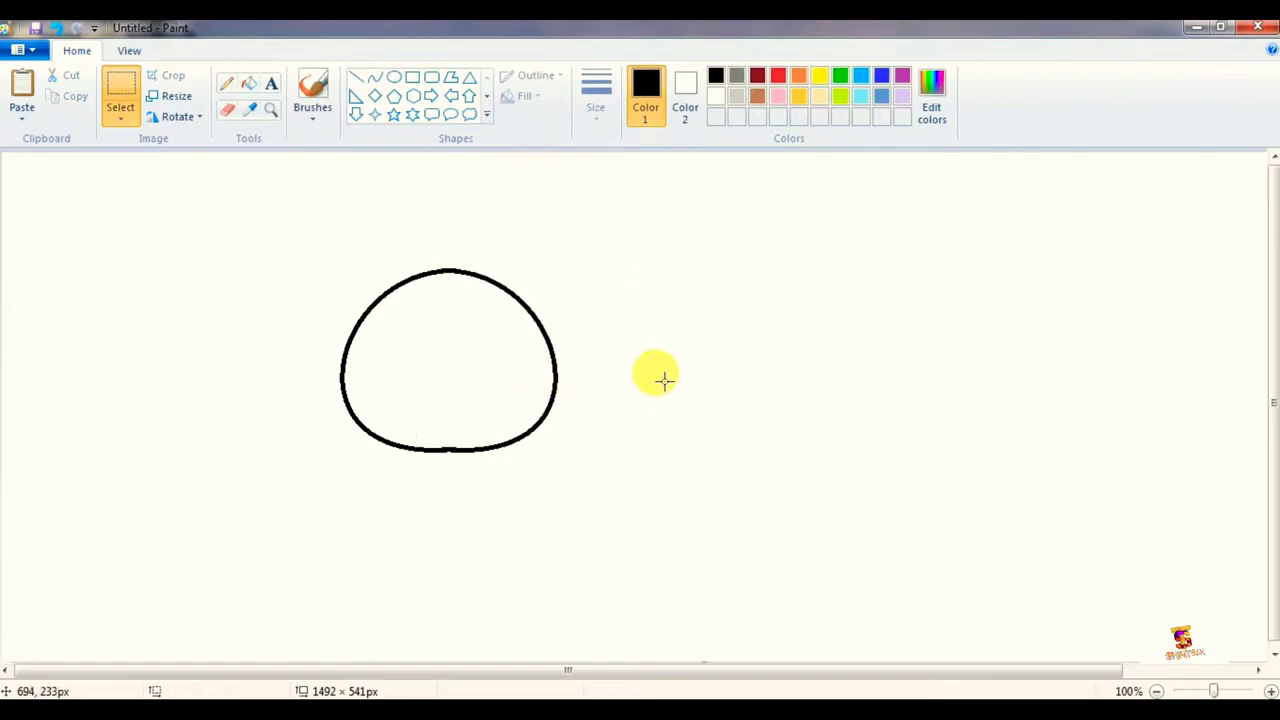
Draw two solid-filled white eye circles, about 78 px and 80 px wide, over the upper left and upper right of the body.
left_click(394, 78)
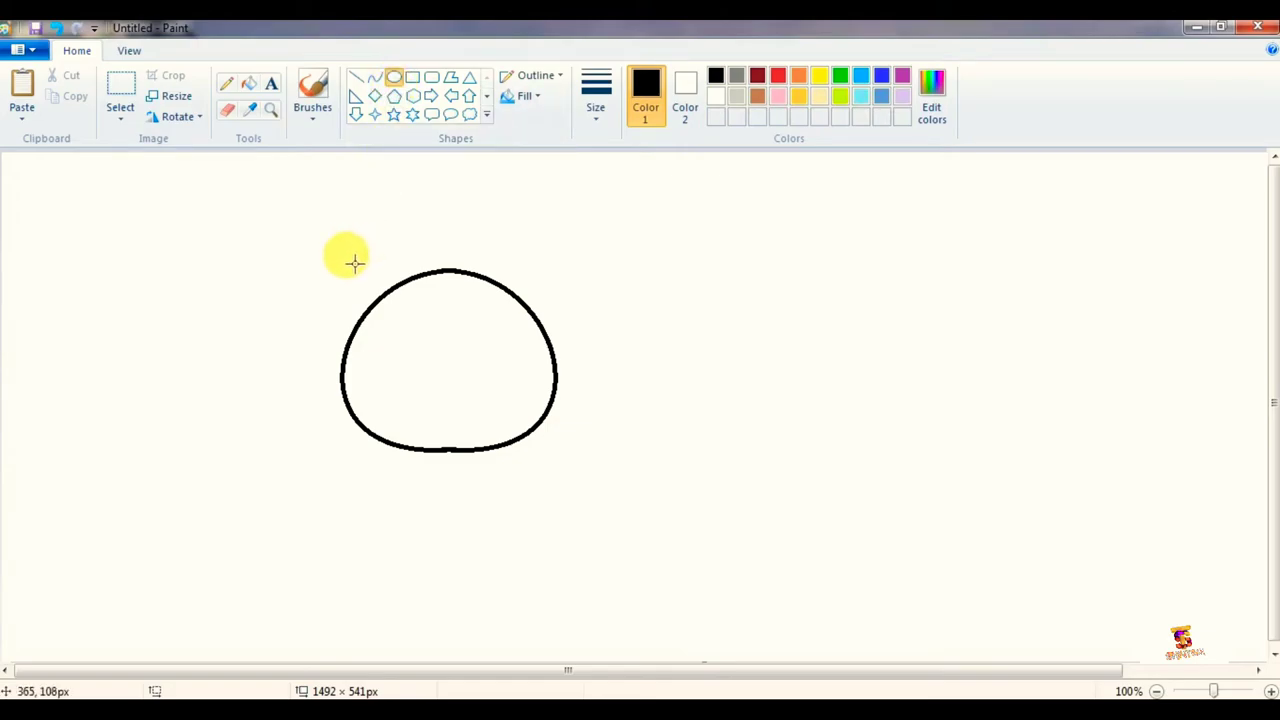
left_click_drag(369, 269, 449, 366)
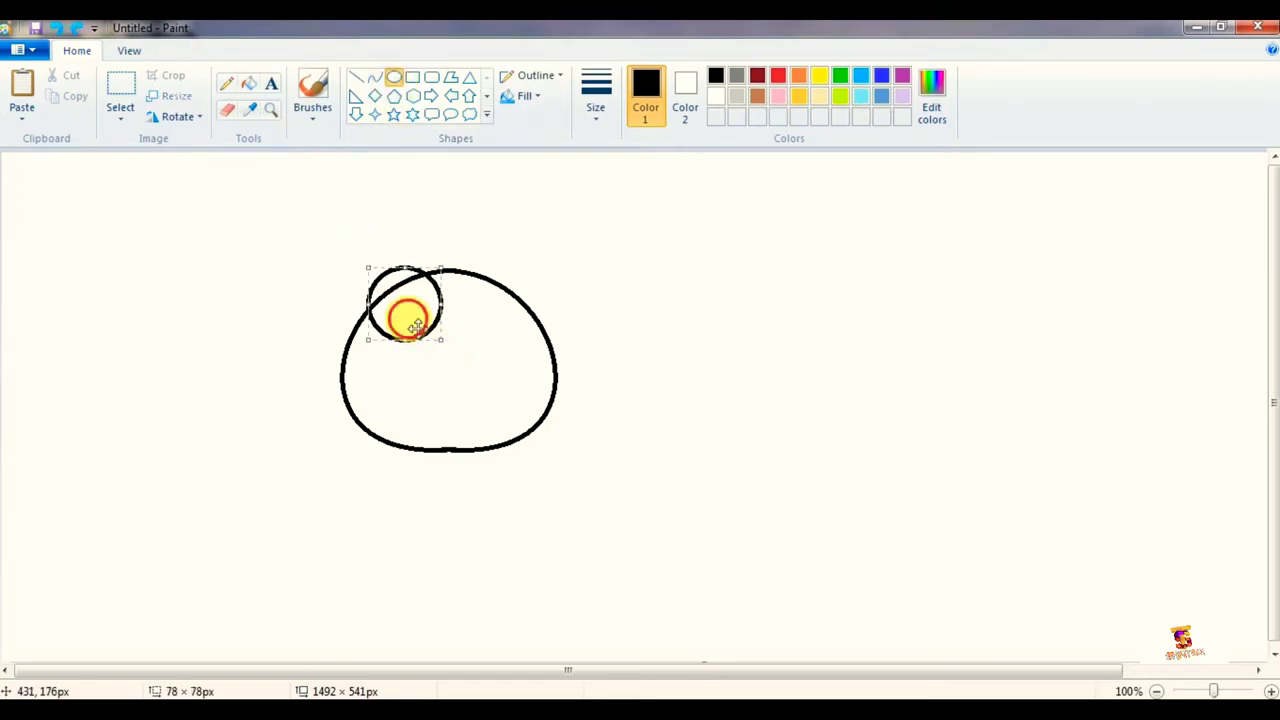
left_click_drag(415, 325, 399, 304)
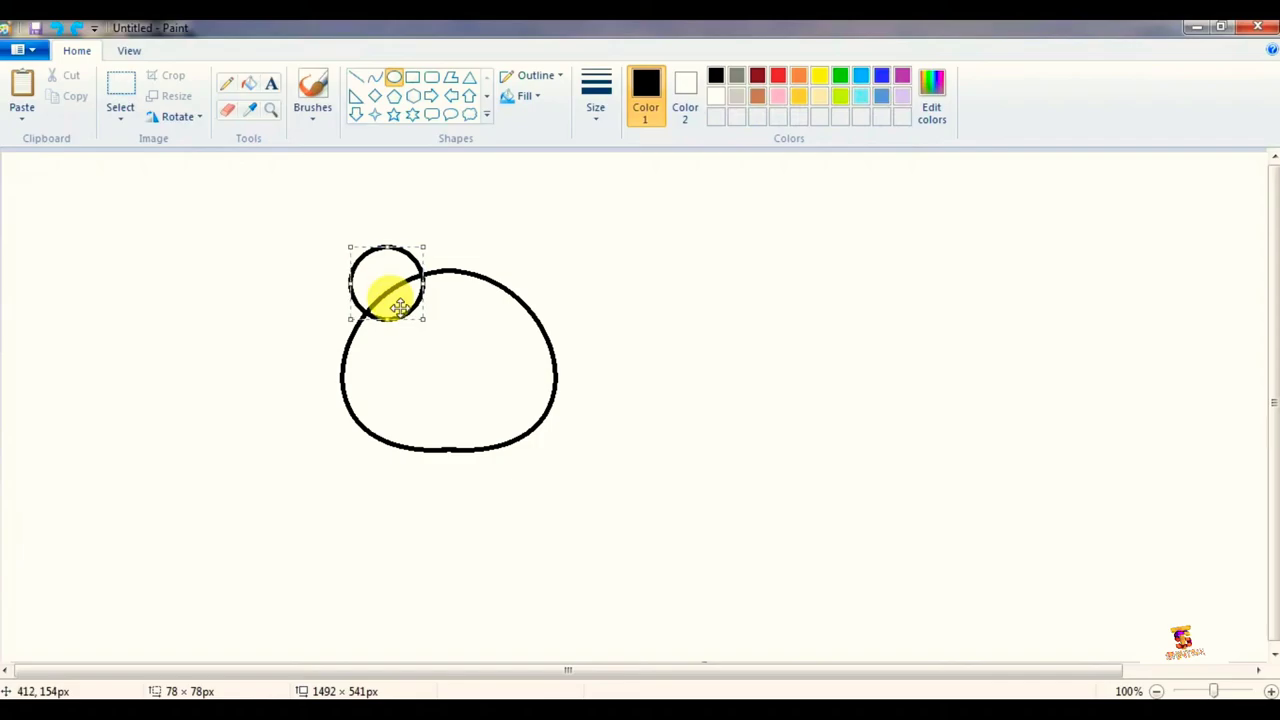
left_click(518, 100)
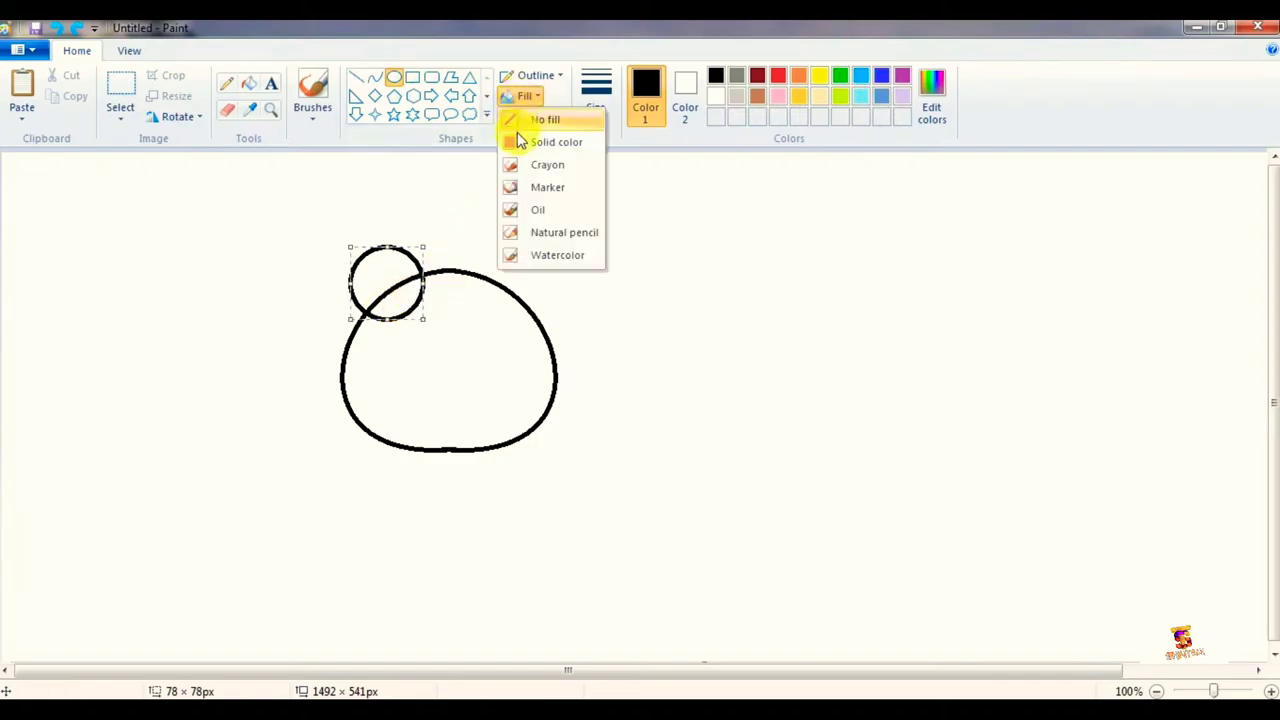
left_click(516, 141)
left_click_drag(463, 256, 520, 315)
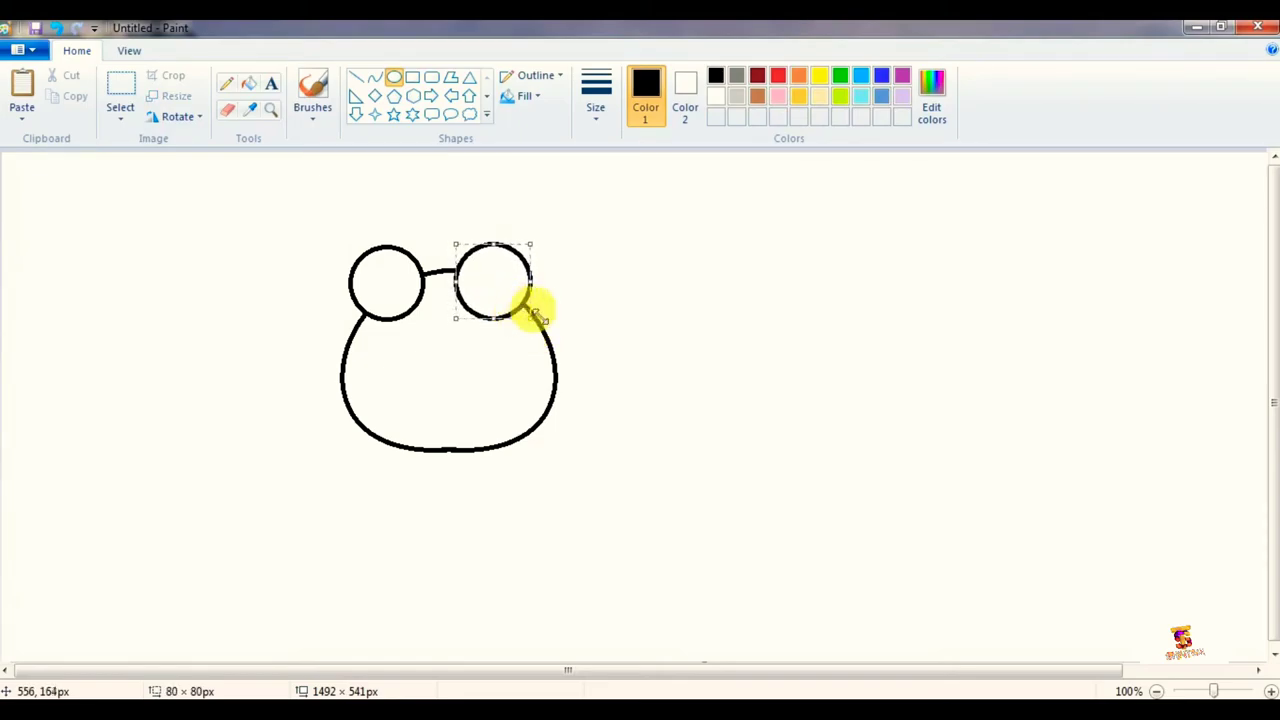
left_click(641, 331)
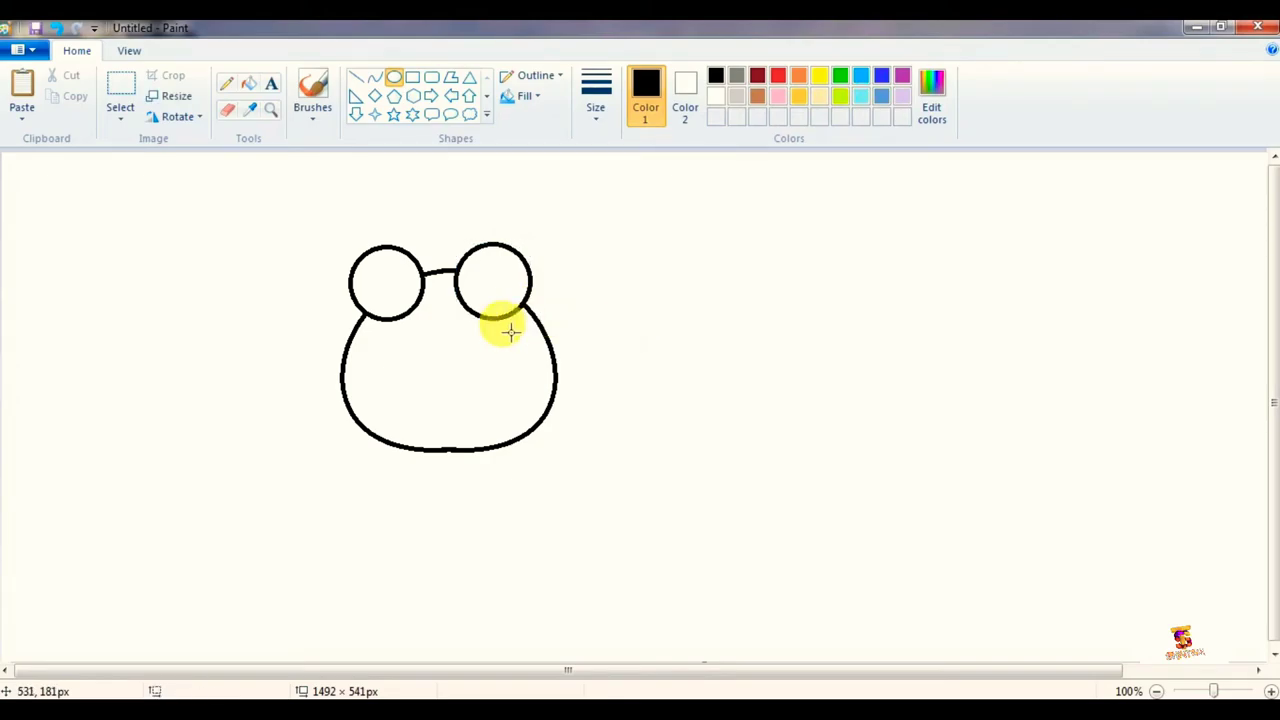
Draw an upward-arching curve about 188 px wide between the lower sides of the body outline for the belly.
left_click(374, 78)
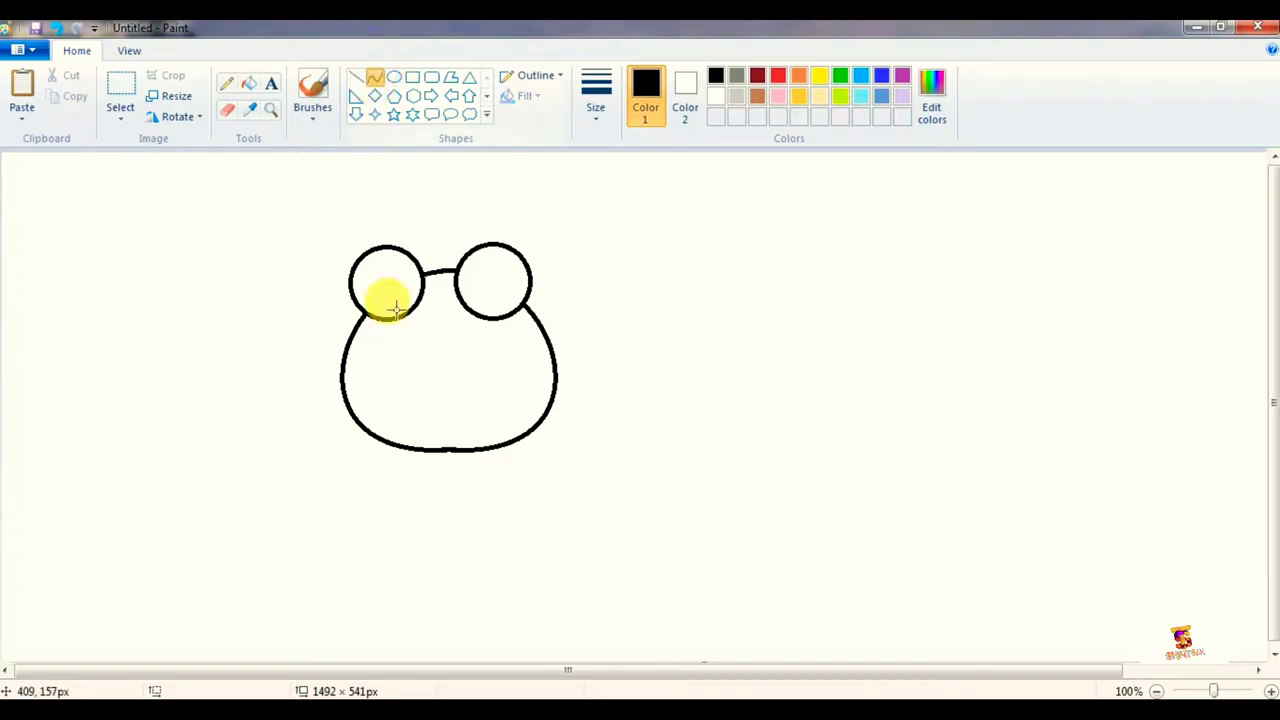
left_click_drag(366, 428, 537, 446)
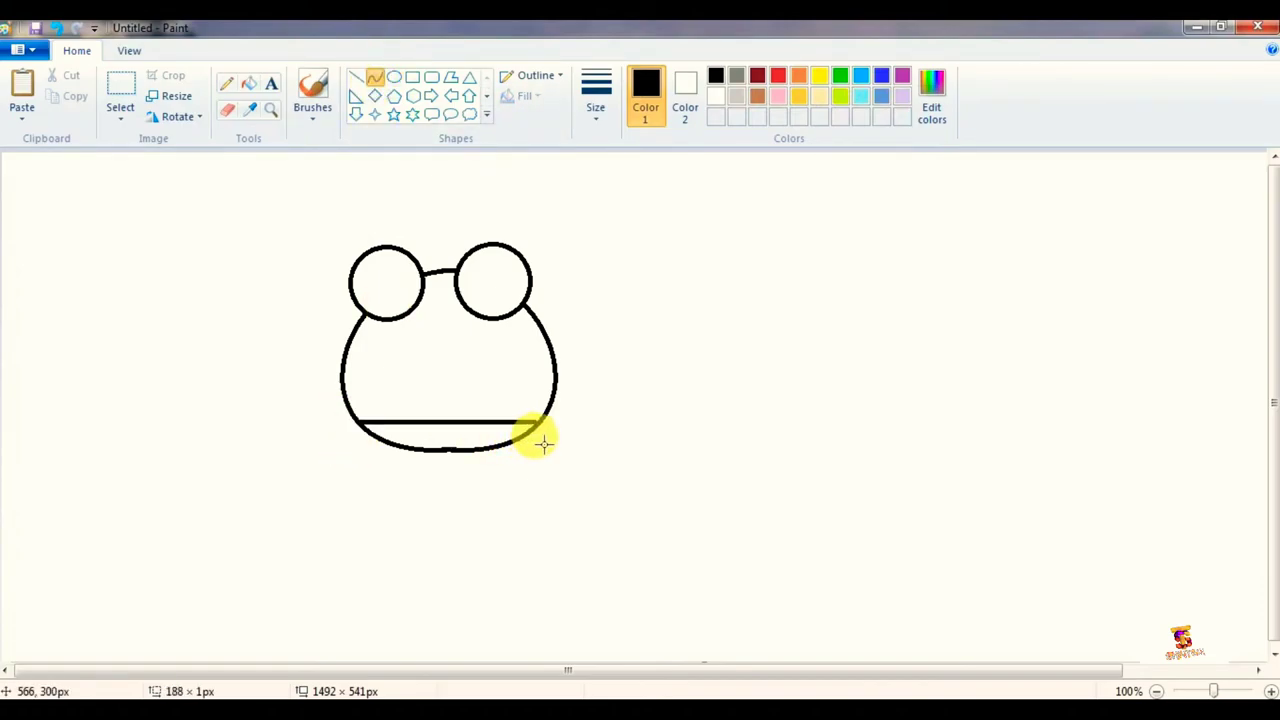
left_click_drag(425, 426, 530, 367)
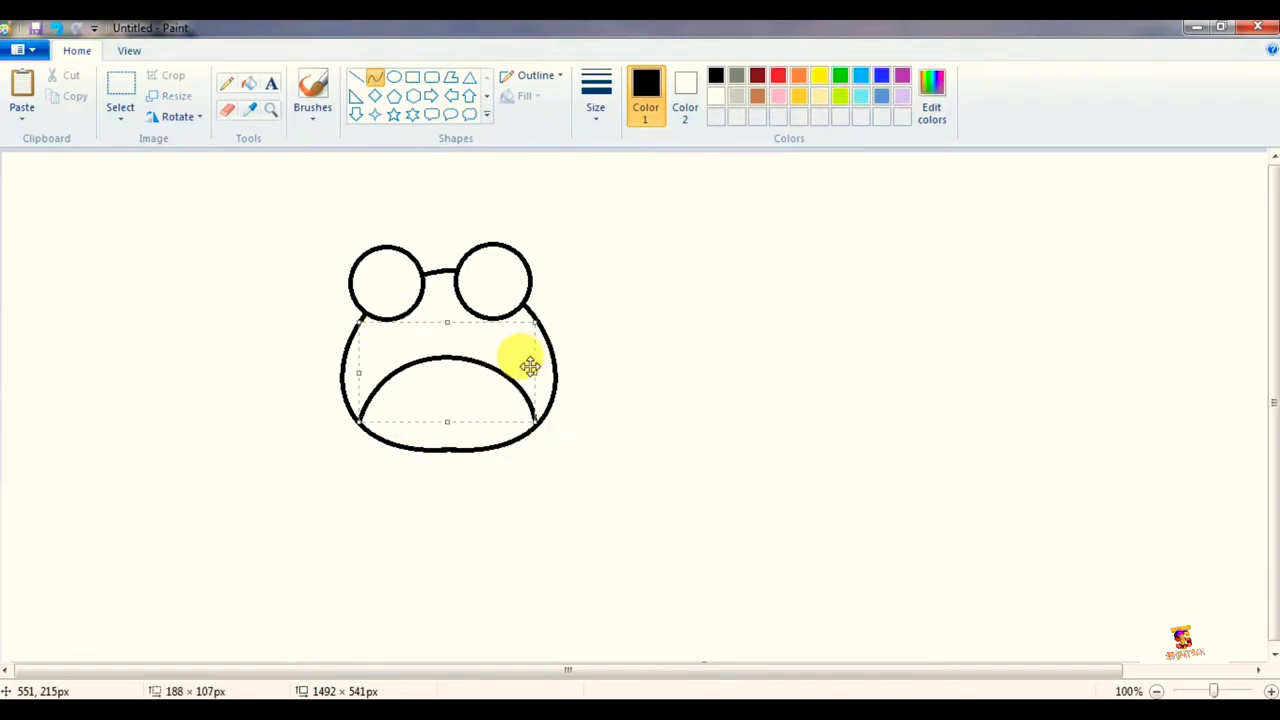
left_click(586, 380)
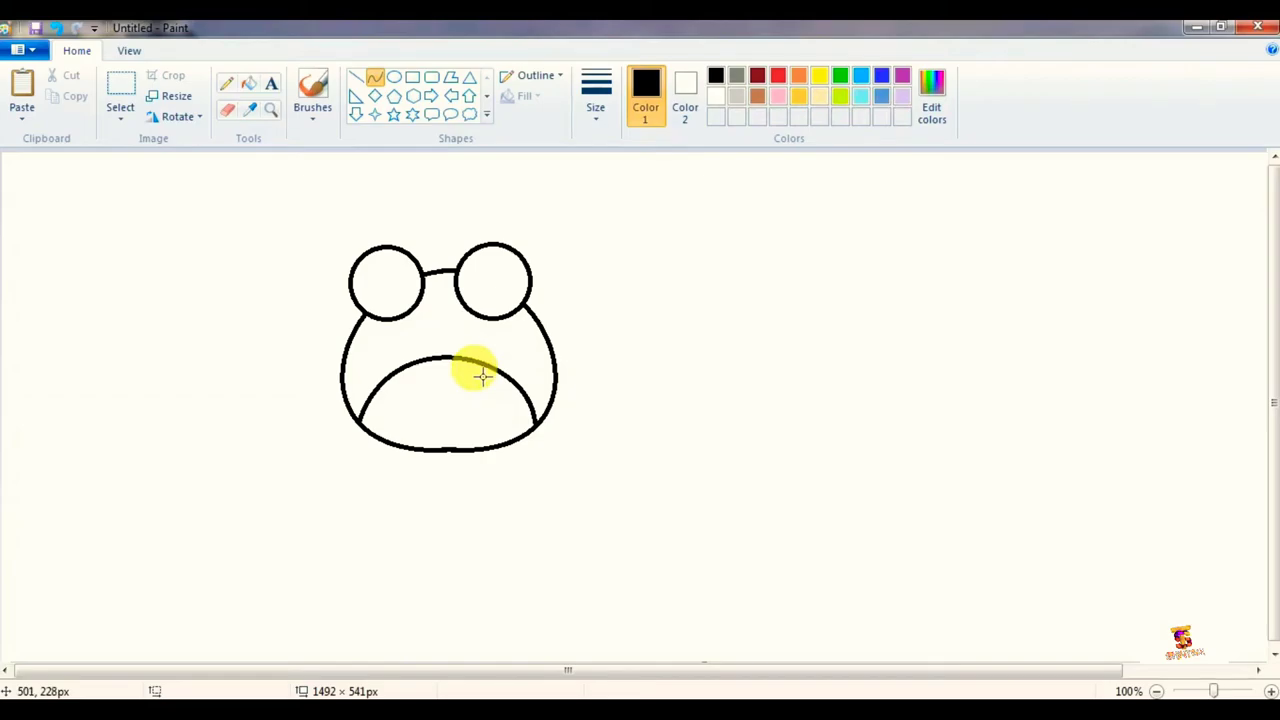
Draw the frog's left hind leg with a rounded curve beside the body and add a foot with small curved toes below it.
mouse_move(351, 386)
left_mouse_down()
mouse_move(346, 414)
mouse_move(377, 457)
mouse_move(294, 342)
mouse_move(301, 403)
mouse_move(259, 410)
left_mouse_up()
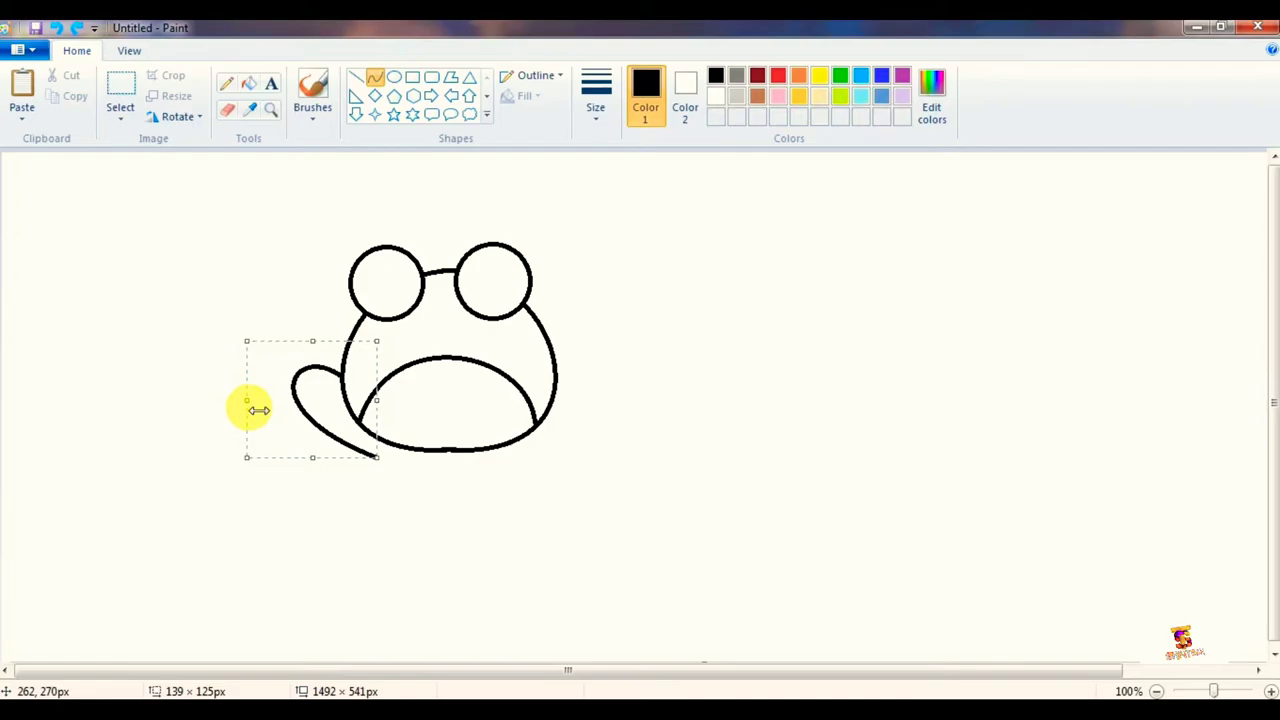
left_click(402, 462)
left_click_drag(393, 452, 371, 488)
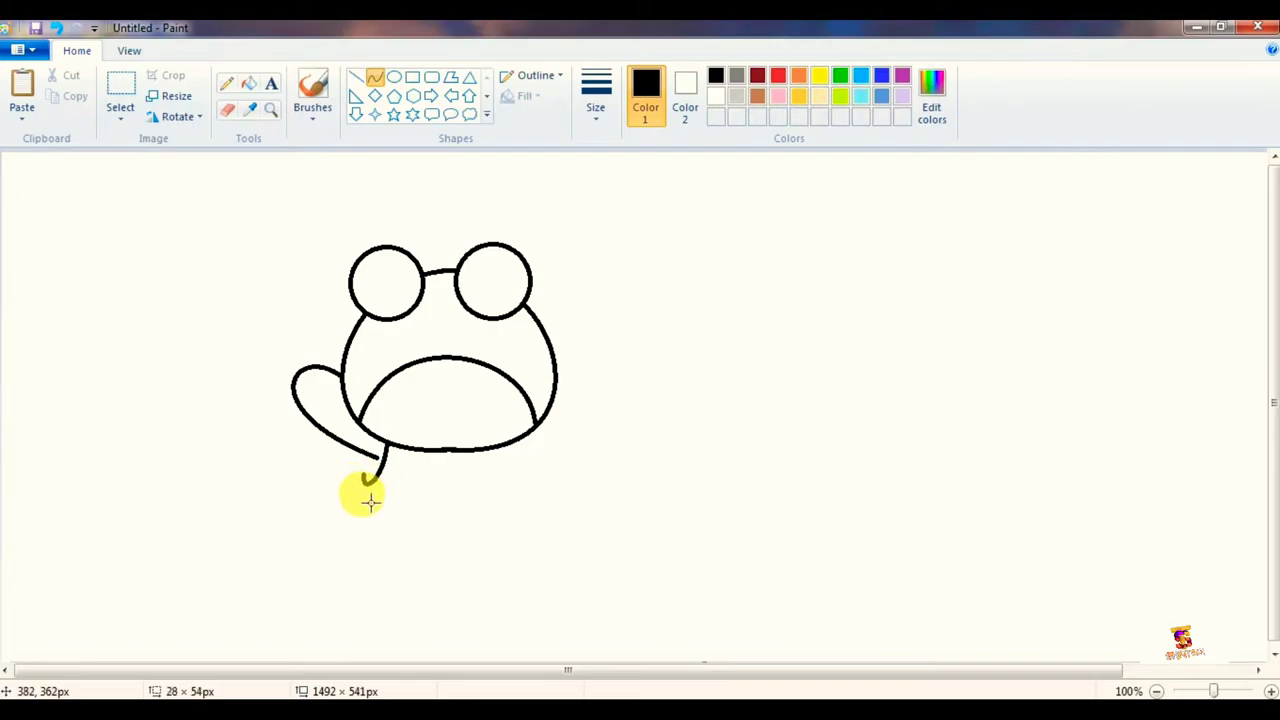
left_click(344, 488)
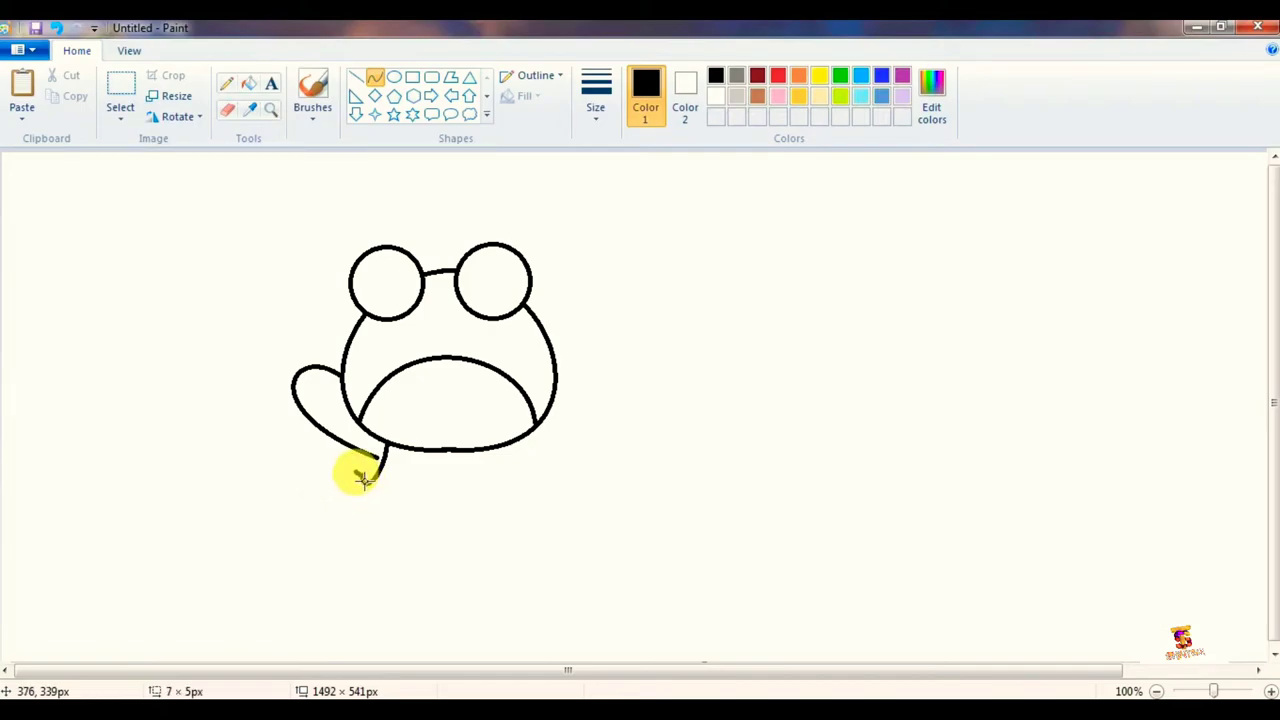
left_click_drag(365, 494, 346, 488)
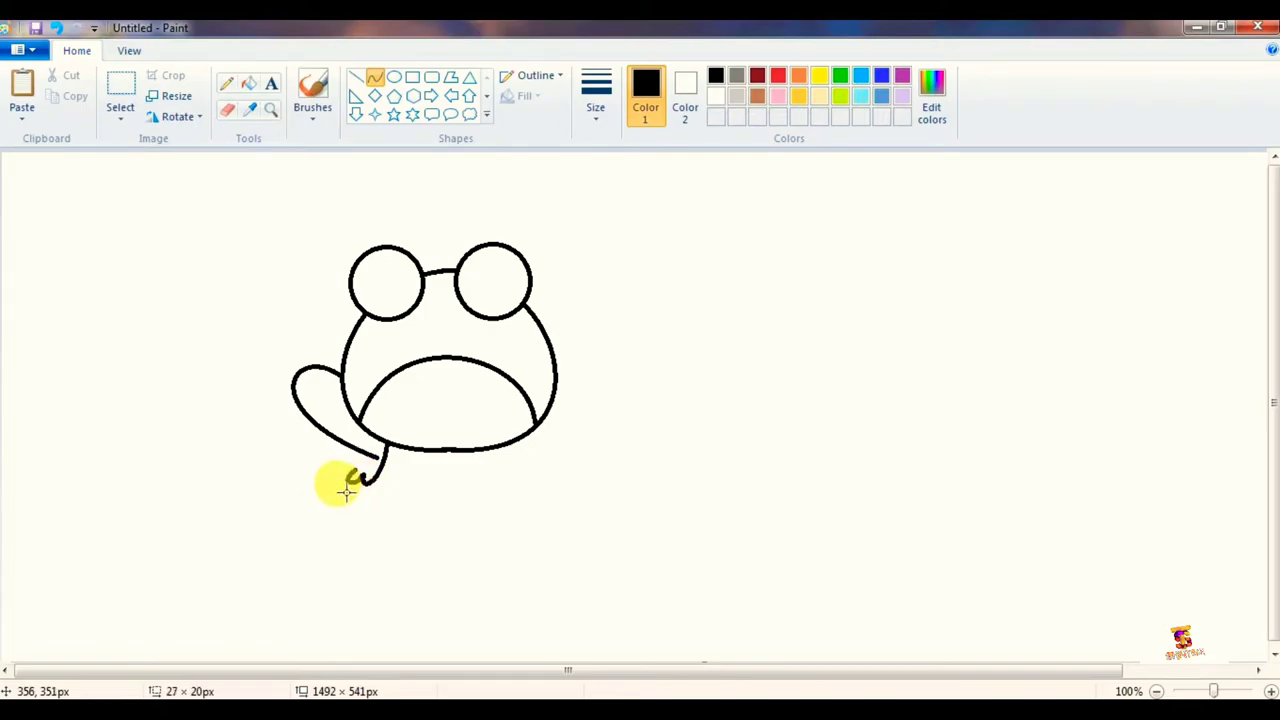
left_click(355, 477)
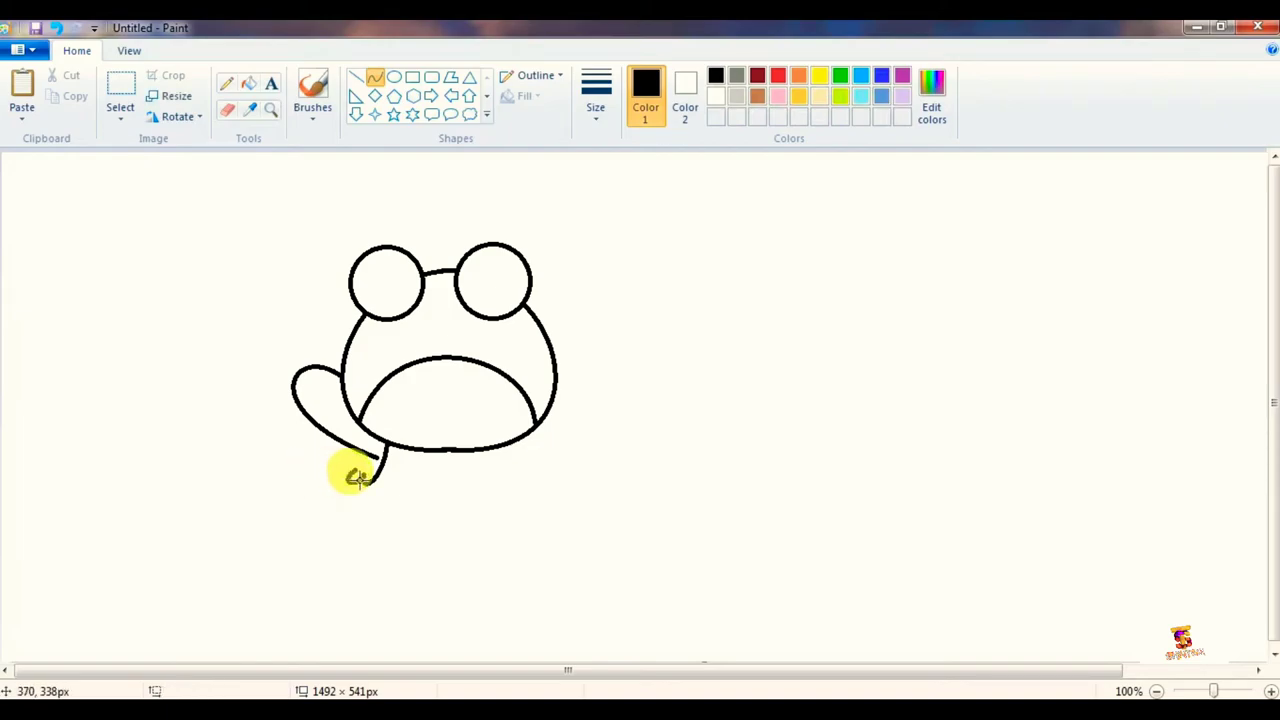
mouse_move(358, 476)
left_mouse_down()
mouse_move(371, 461)
mouse_move(343, 494)
mouse_move(324, 477)
mouse_move(286, 489)
mouse_move(308, 518)
mouse_move(319, 482)
left_mouse_up()
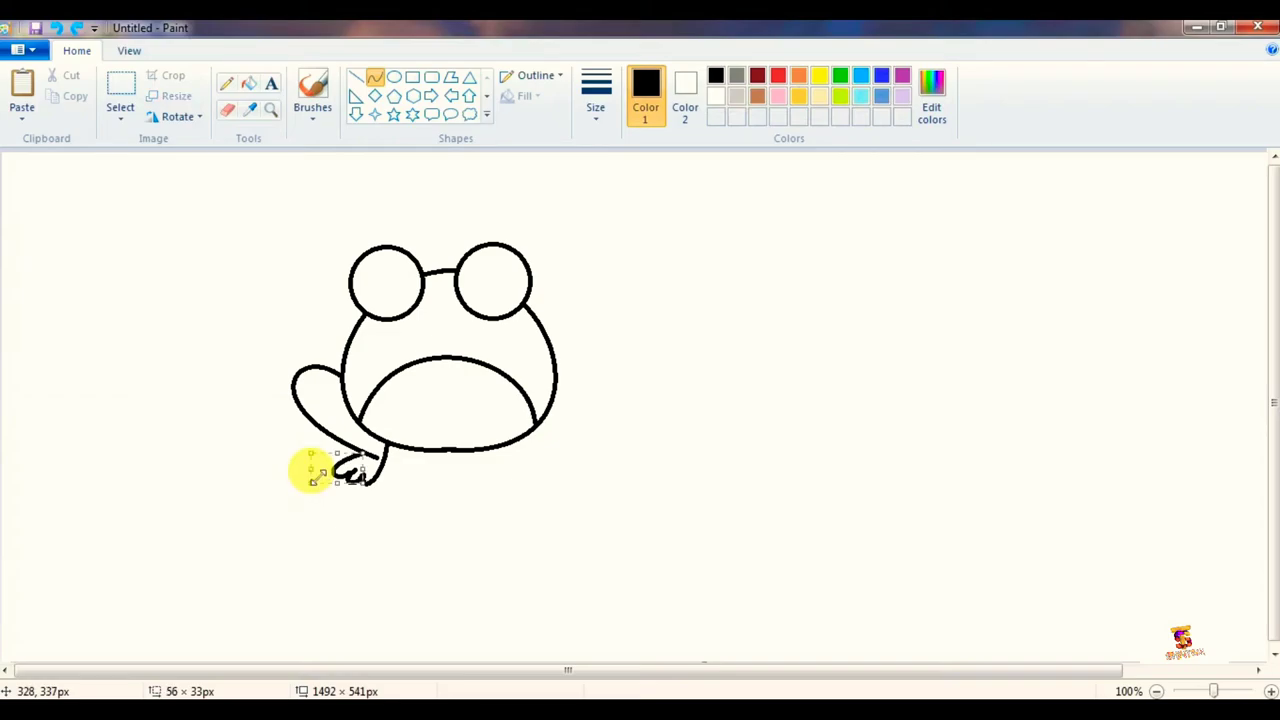
left_click(409, 477)
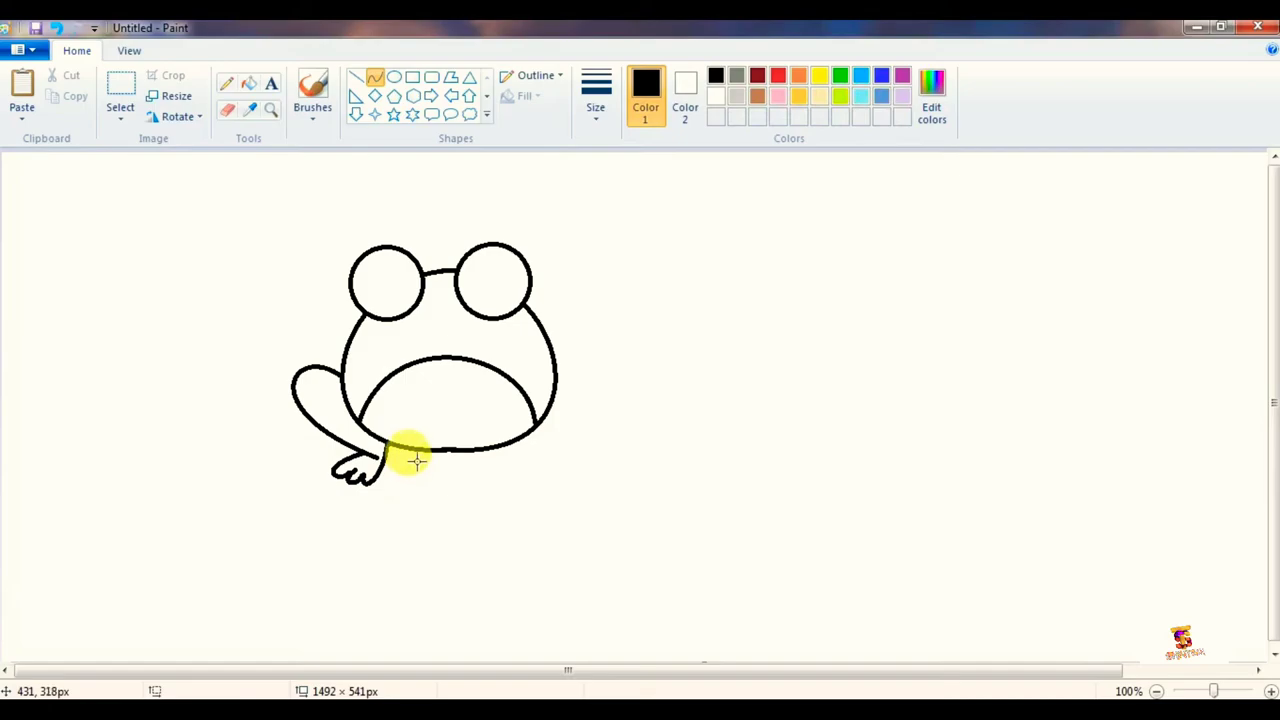
Draw the left front leg with two curves running from the belly below the body and add three small toes at its end.
mouse_move(387, 423)
left_mouse_down()
mouse_move(436, 501)
mouse_move(386, 437)
mouse_move(416, 495)
mouse_move(422, 472)
left_mouse_up()
left_click(443, 469)
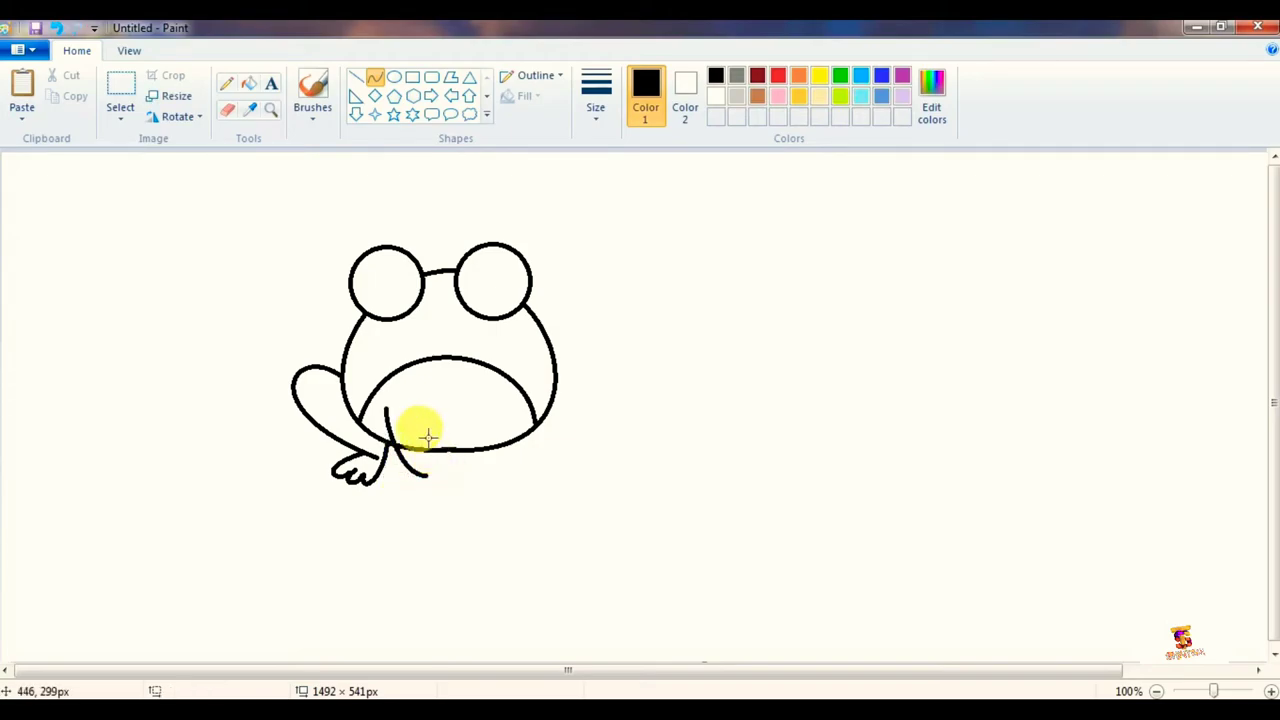
mouse_move(411, 403)
left_mouse_down()
mouse_move(433, 474)
mouse_move(452, 470)
left_mouse_up()
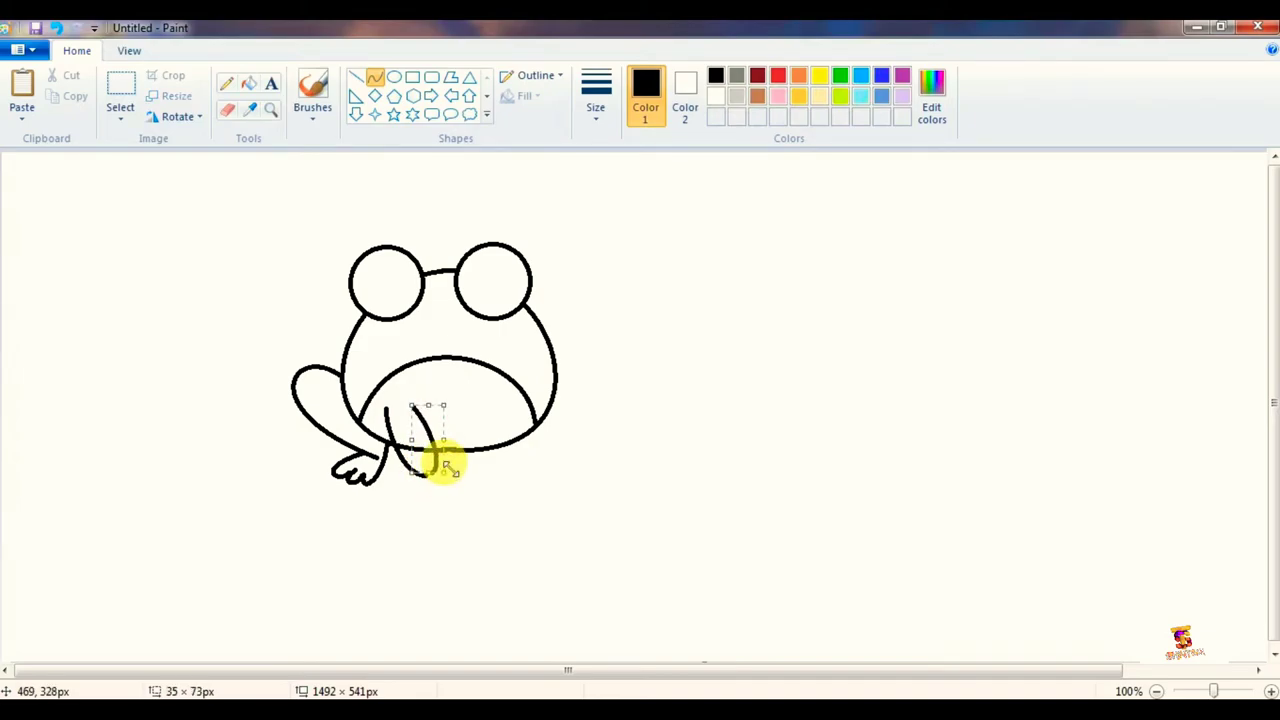
left_click_drag(449, 468, 447, 462)
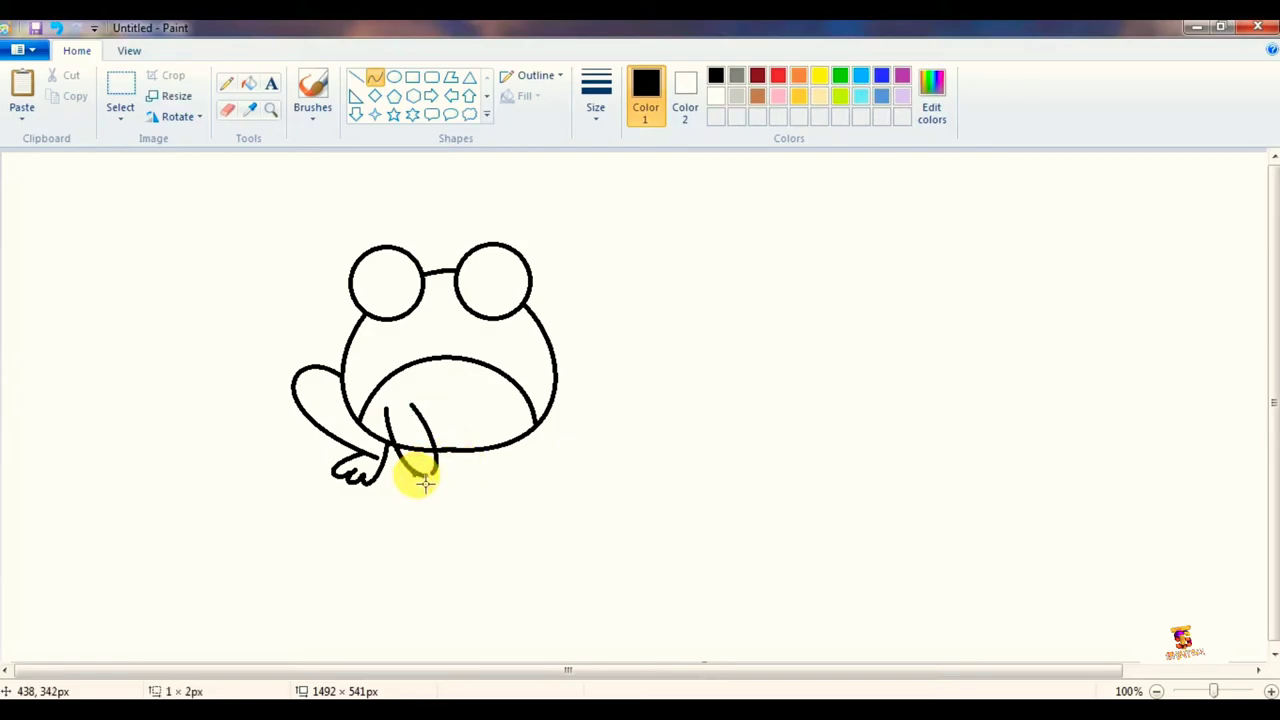
left_click_drag(418, 502, 469, 487)
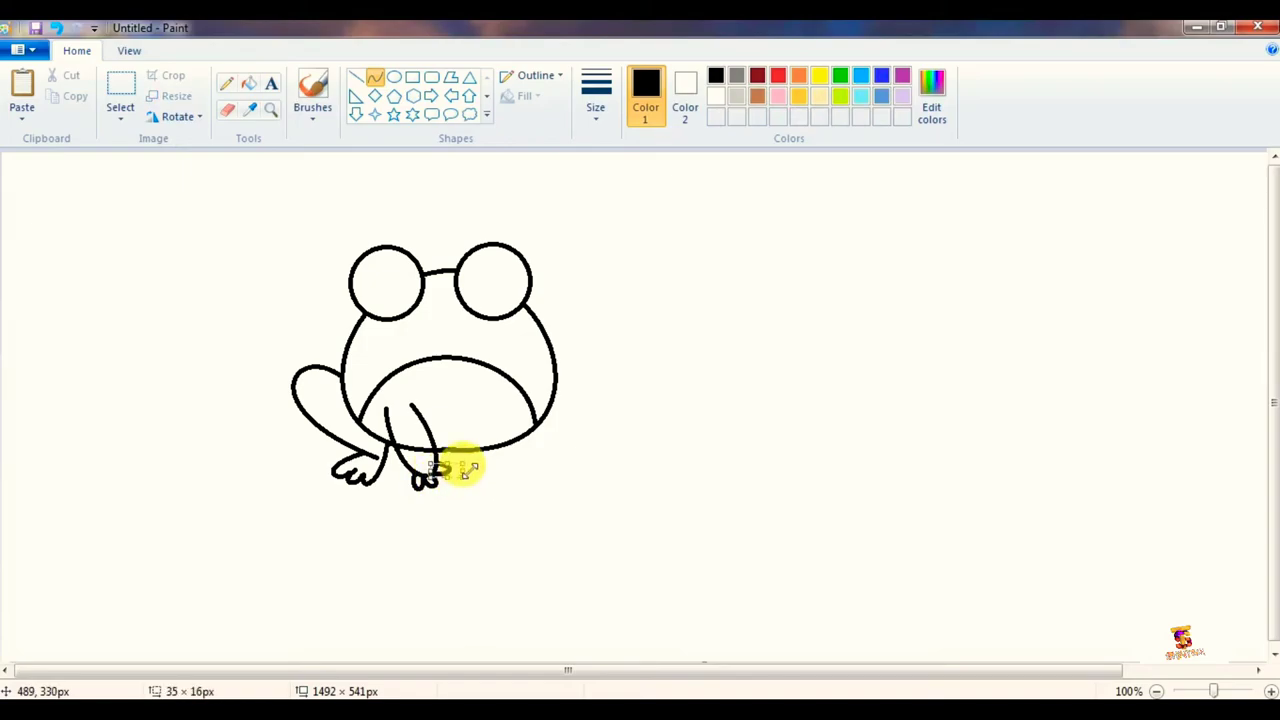
left_click_drag(470, 472, 472, 474)
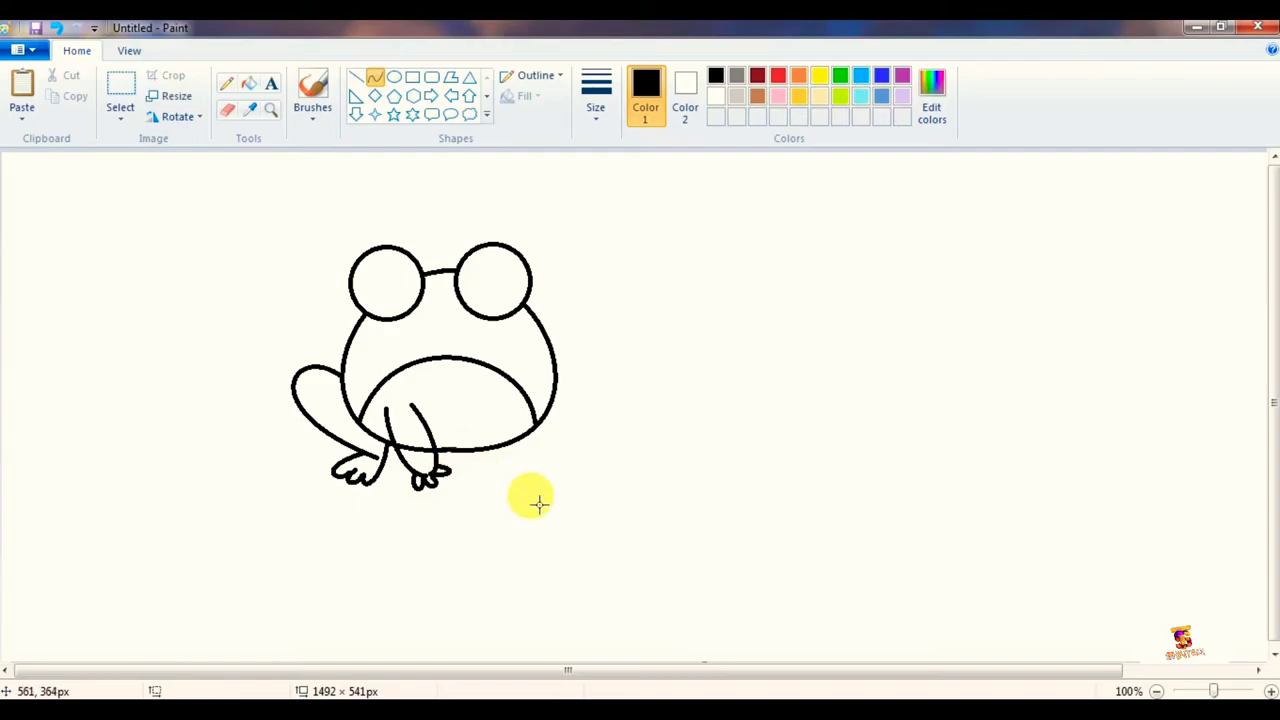
Cover the part of the body outline that crosses the front leg with short white lines.
left_click(356, 77)
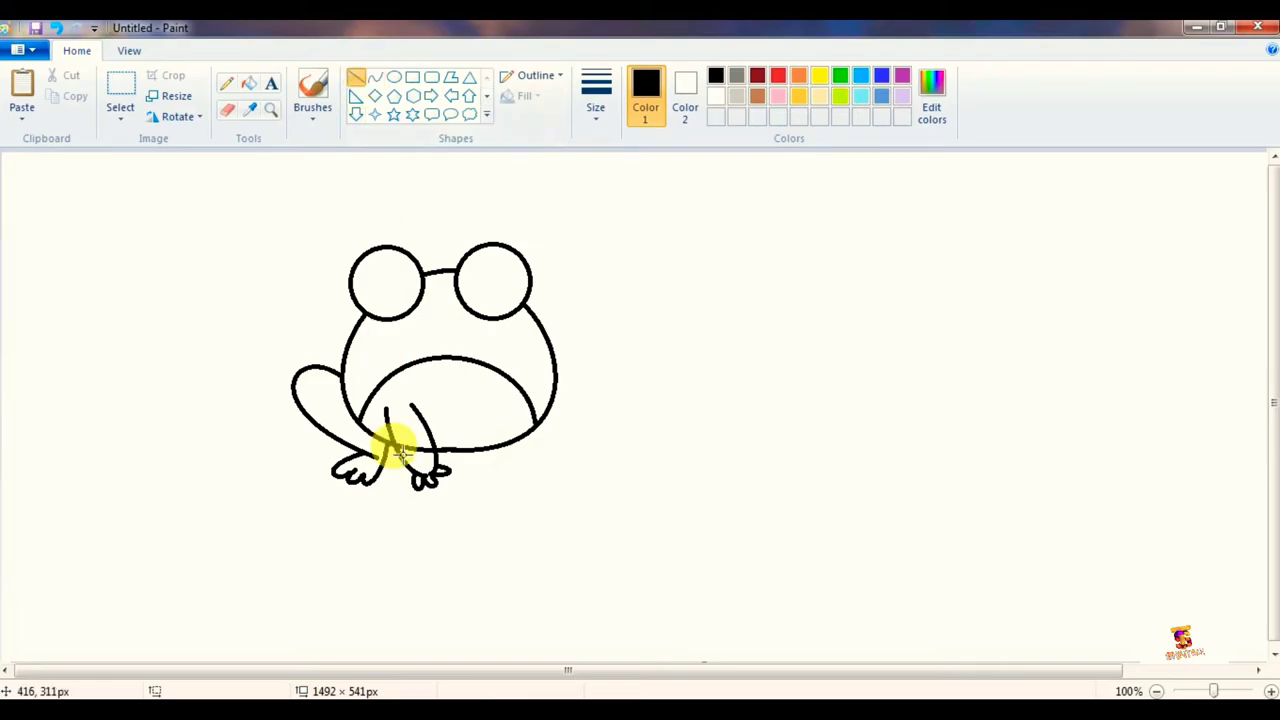
left_click_drag(408, 449, 416, 458)
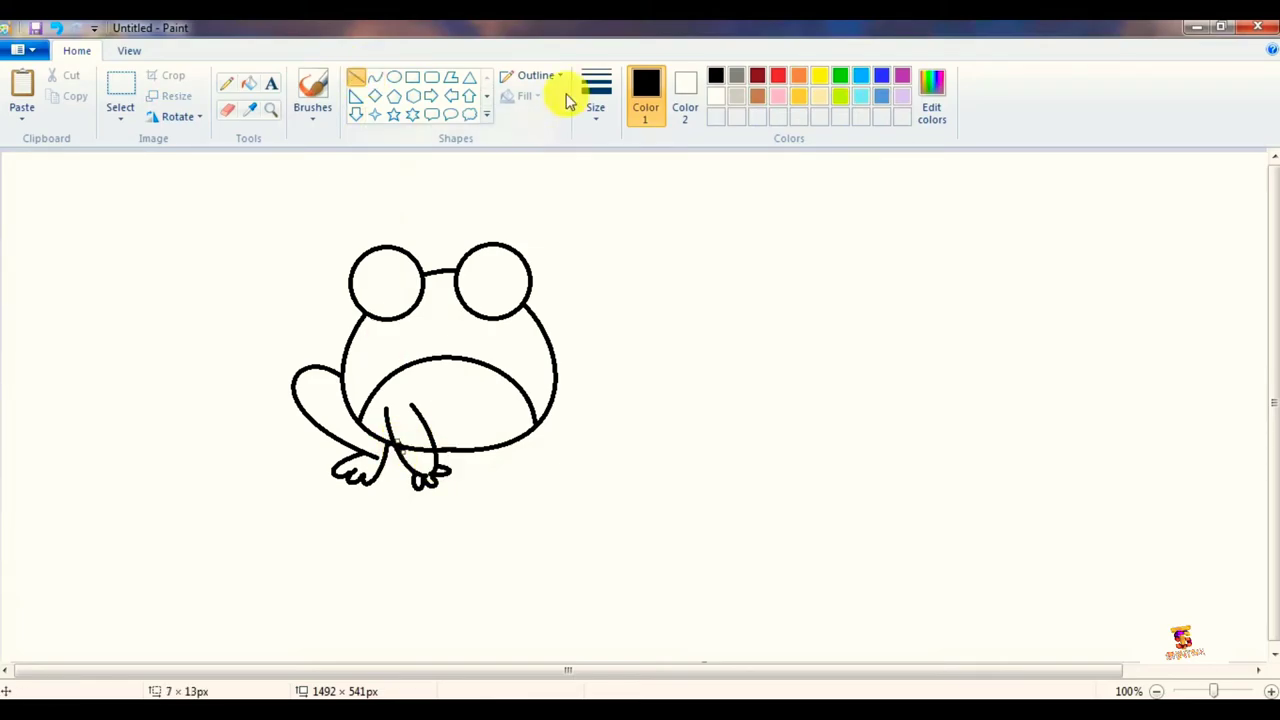
left_click(716, 96)
left_click_drag(437, 455, 472, 449)
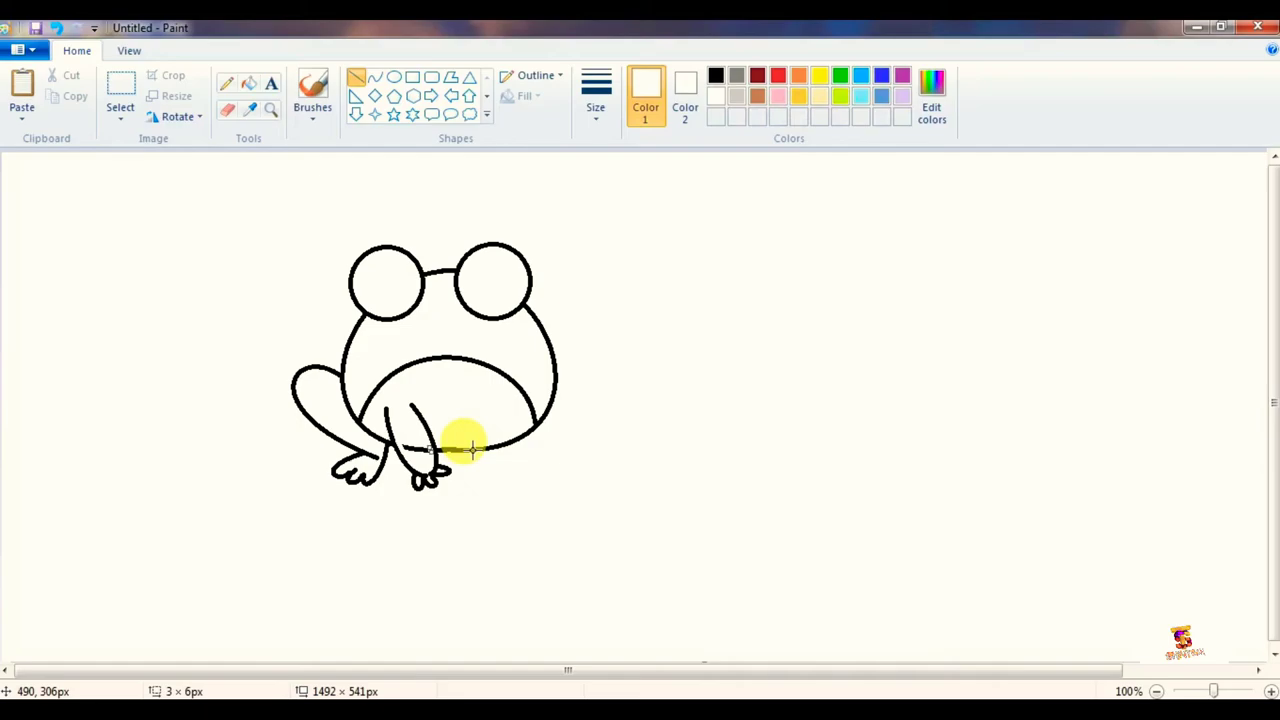
Erase the body's bottom outline right of the front leg and delete the lower-right body area, about 142 × 125 px.
left_click(248, 83)
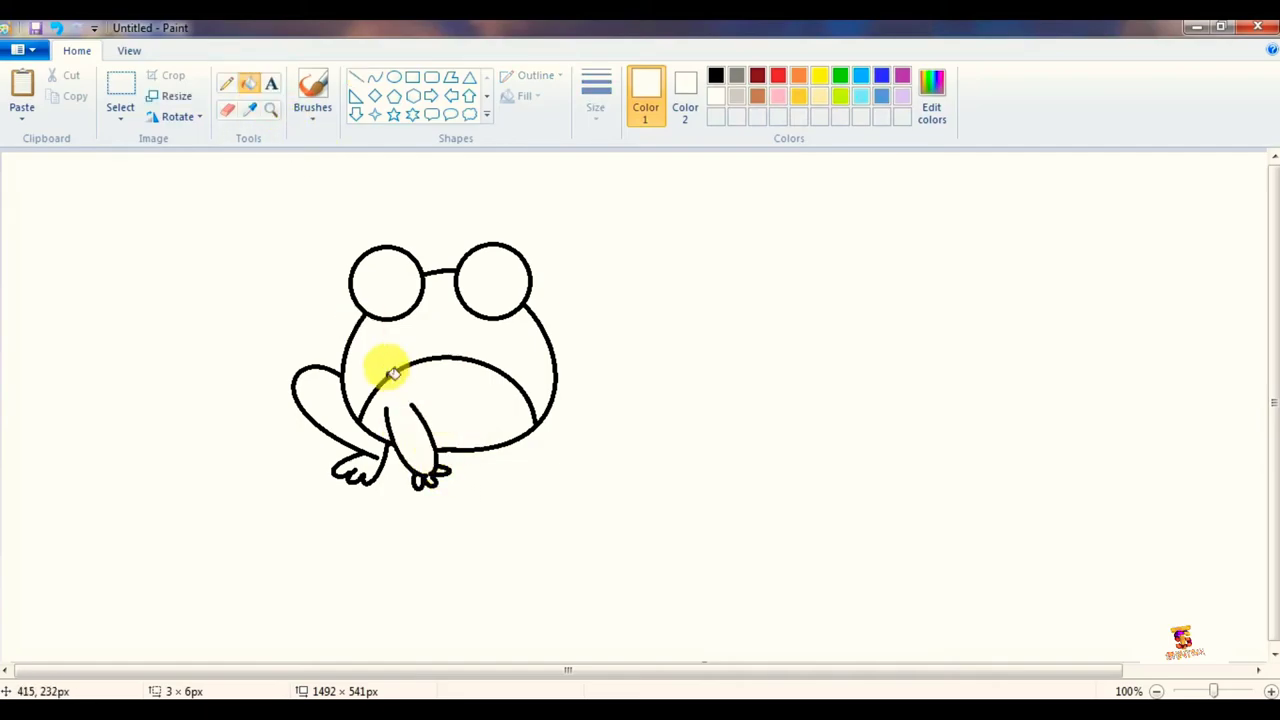
left_click(227, 110)
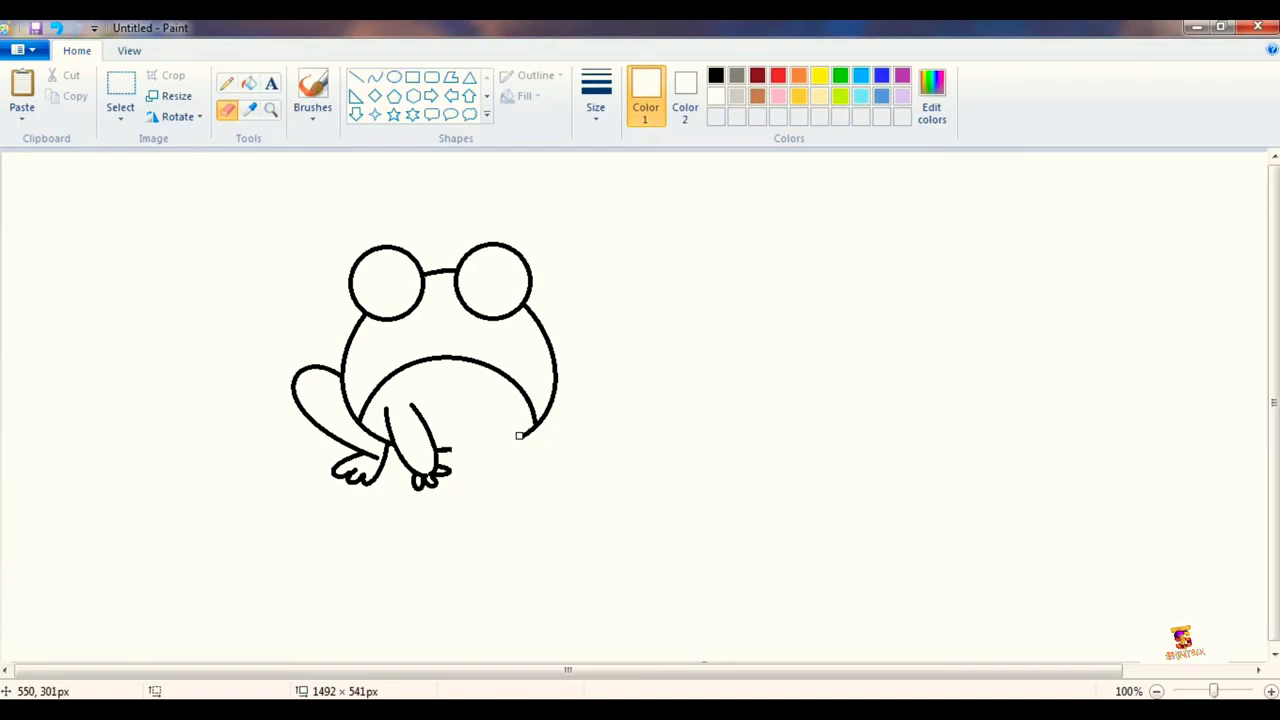
left_click(120, 92)
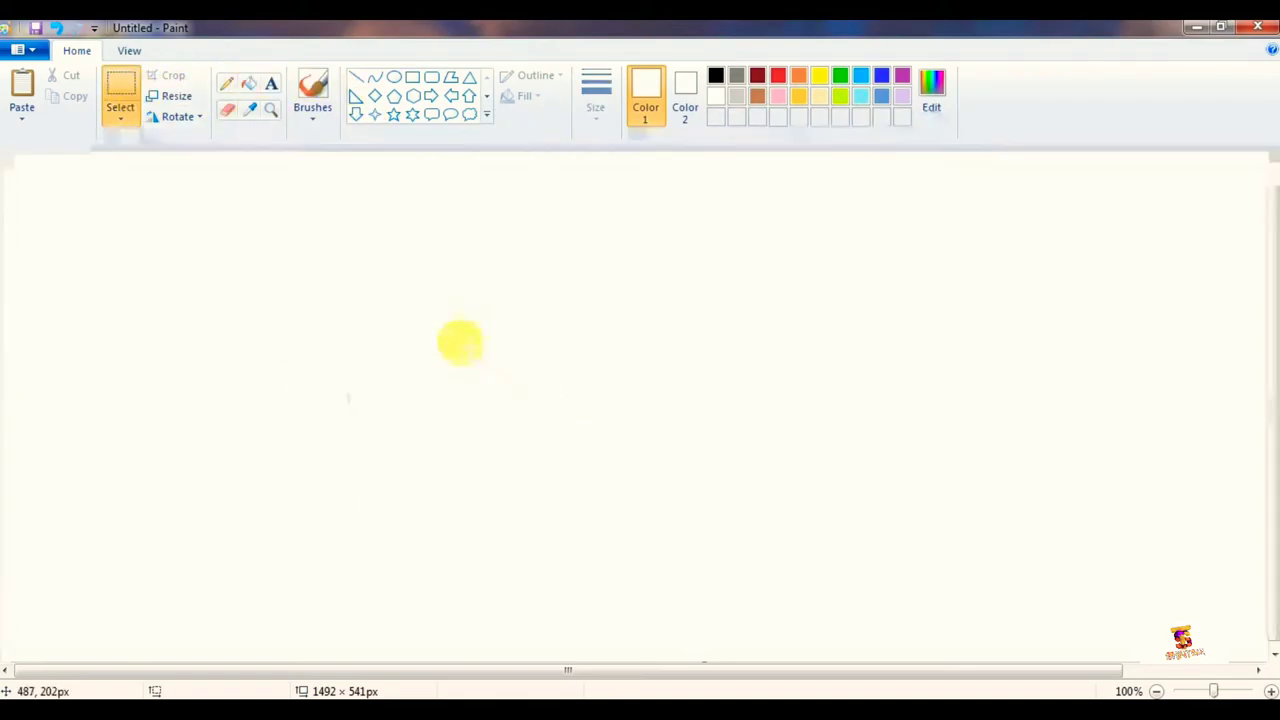
left_click_drag(459, 349, 589, 460)
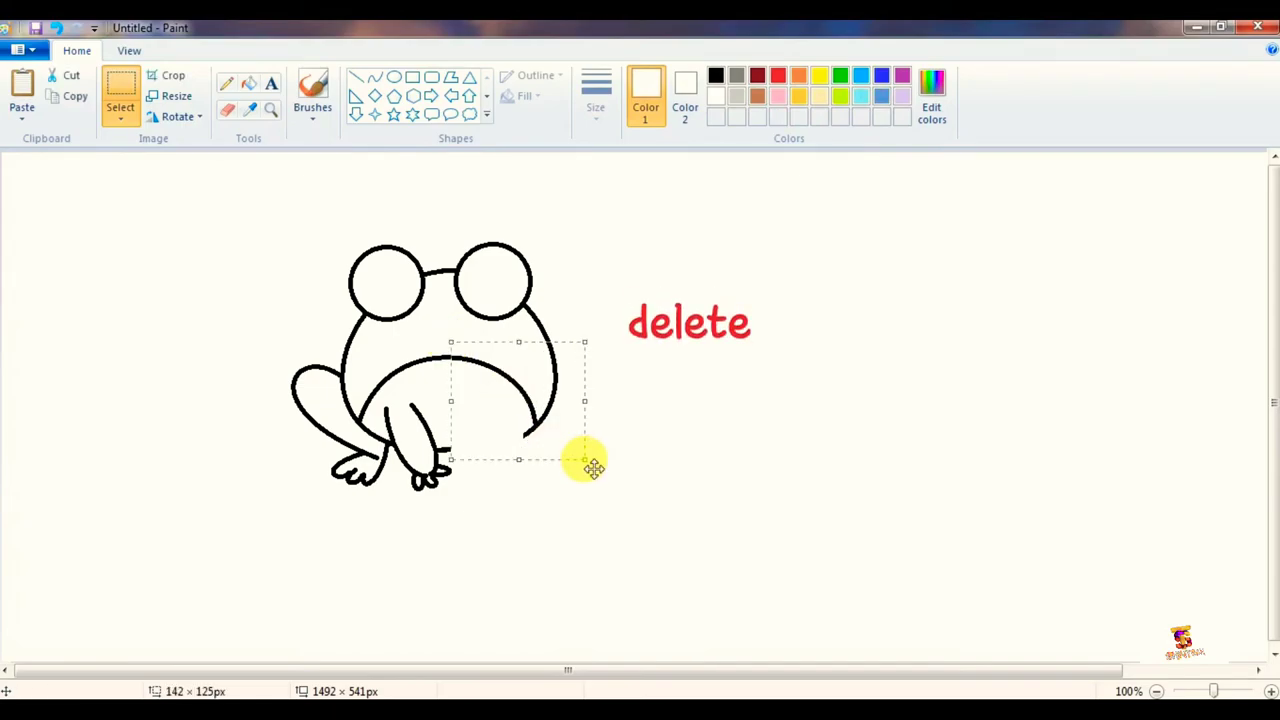
key("Delete")
Copy the lower-left body with its legs, about 228 × 180 px, and place the pasted duplicate beside it under the right eye.
left_click_drag(268, 342, 483, 511)
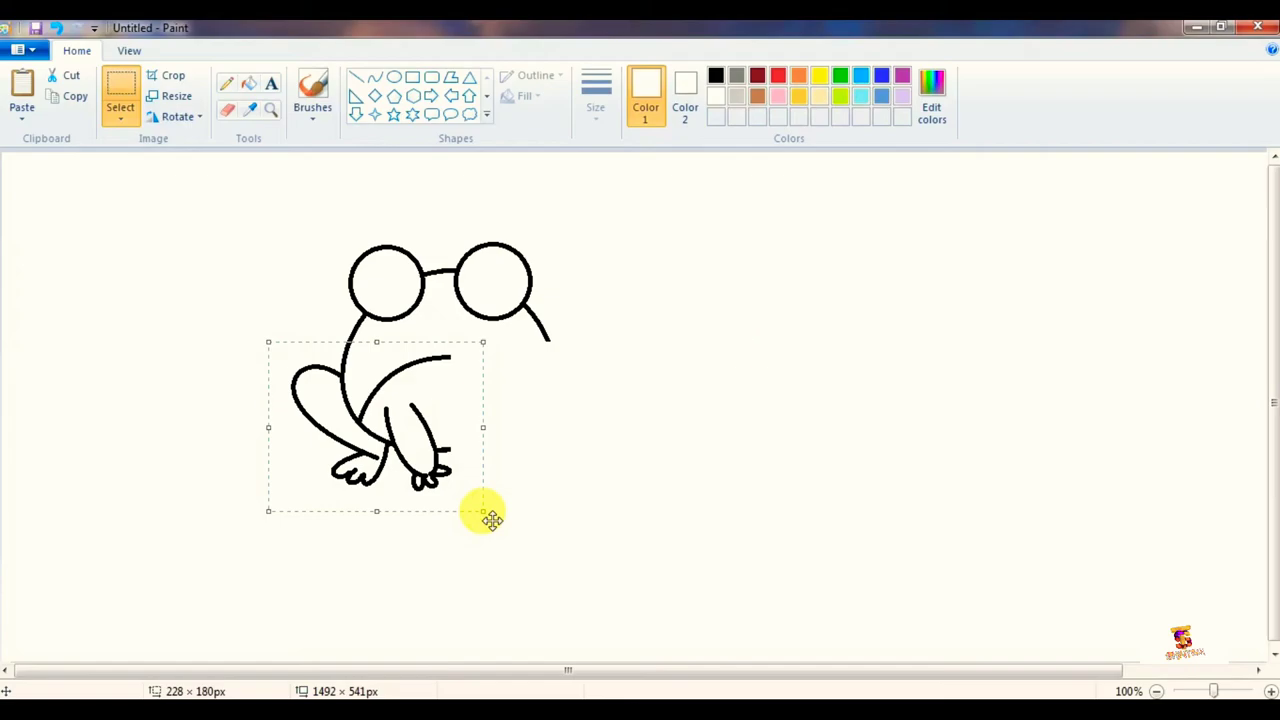
left_click(72, 97)
left_click(22, 88)
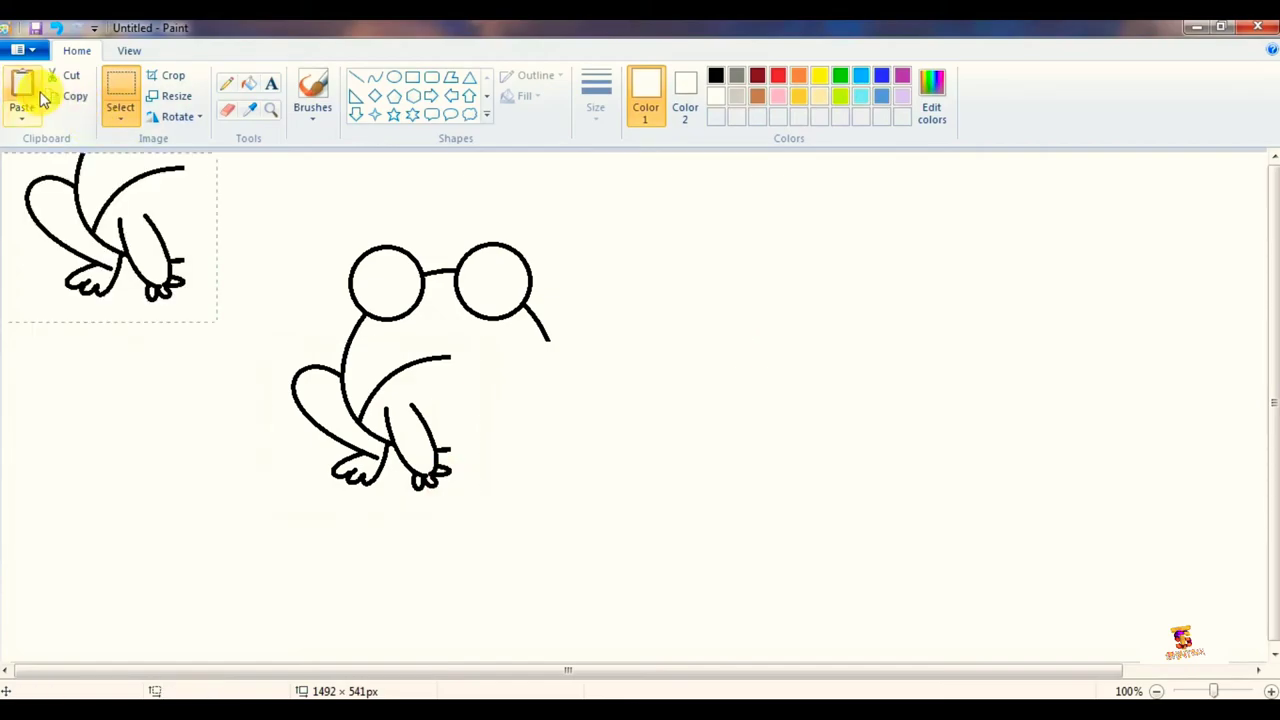
left_click_drag(117, 247, 555, 463)
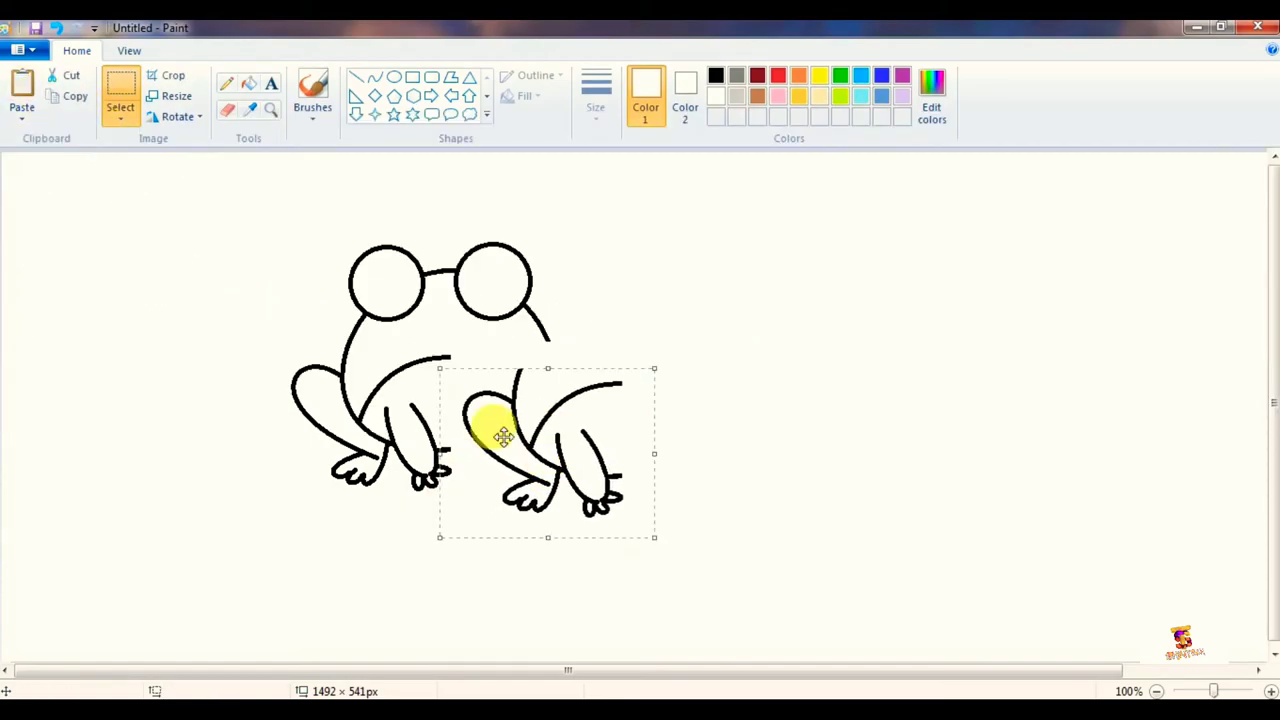
Flip the pasted body-and-legs duplicate horizontally and nudge it into line with the left half to complete the frog's right side.
left_click(175, 117)
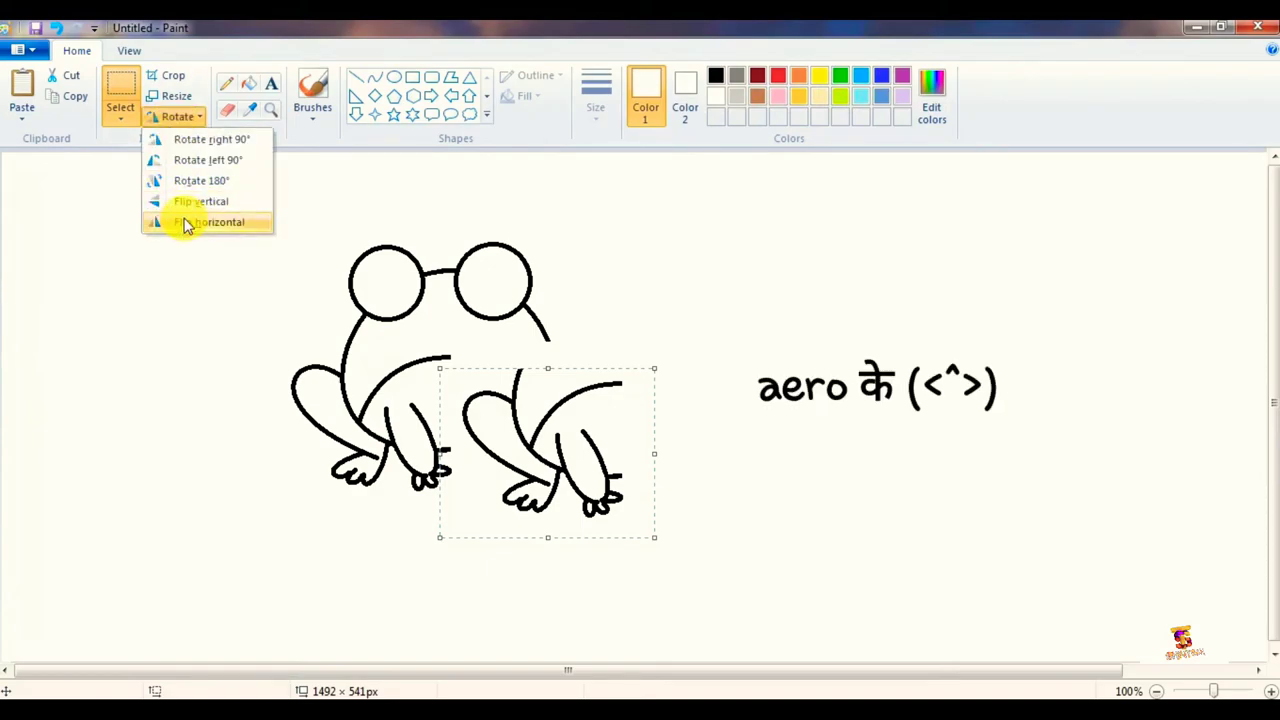
left_click(183, 222)
key("Up")
key("Up")
key("Up")
key("Up")
key("Up")
key("Up")
key("Up")
key("Up")
key("Up")
key("Up")
key("Up")
key("Up")
key("Up")
key("Up")
key("Up")
key("Up")
key("Up")
key("Up")
key("Up")
key("Up")
key("Left")
key("Left")
key("Left")
key("Left")
key("Left")
key("Left")
key("Left")
key("Left")
key("Left")
key("Left")
key("Left")
key("Left")
key("Left")
key("Left")
key("Left")
key("Left")
key("Left")
key("Left")
key("Left")
key("Left")
key("Left")
key("Left")
key("Left")
key("Left")
key("Left")
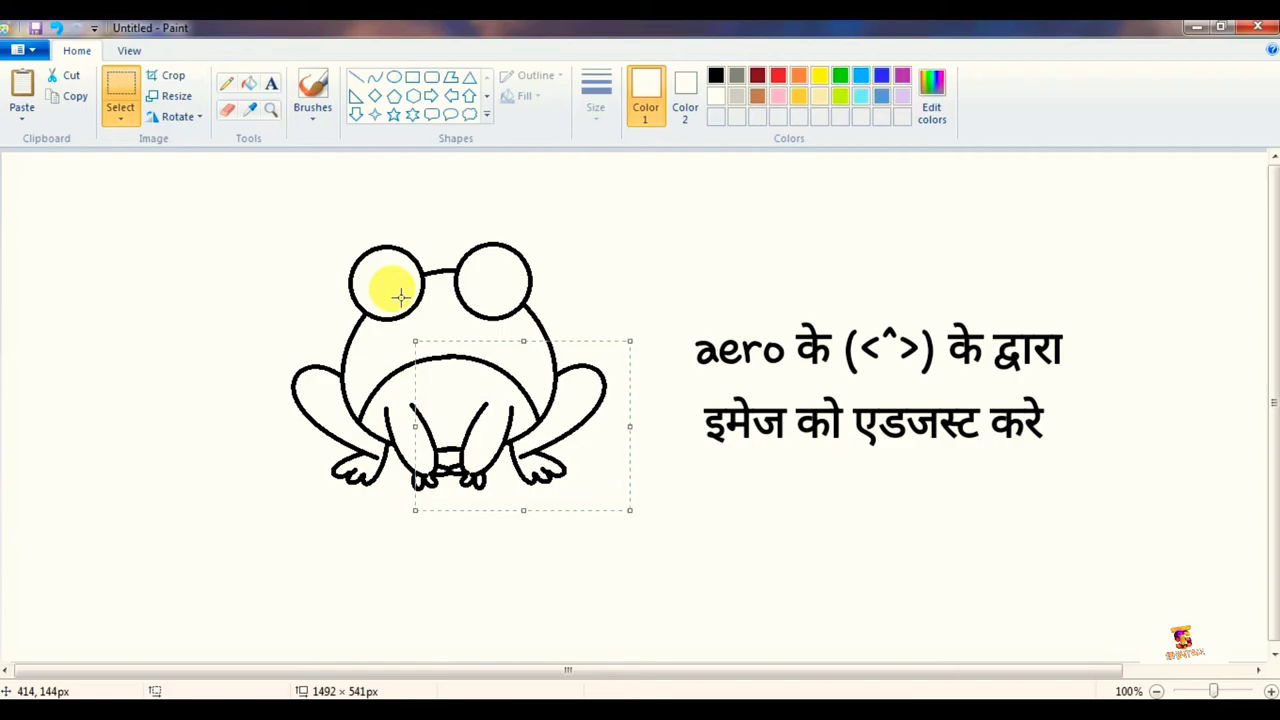
key("Down")
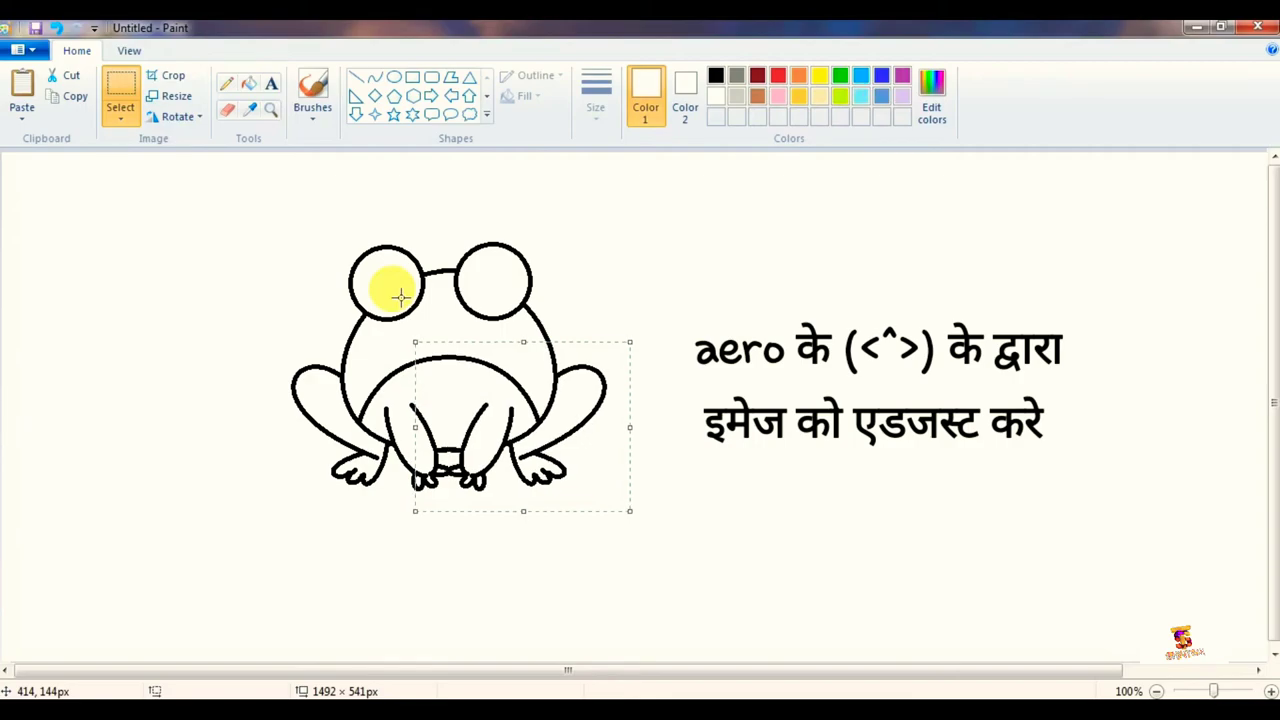
left_click(659, 273)
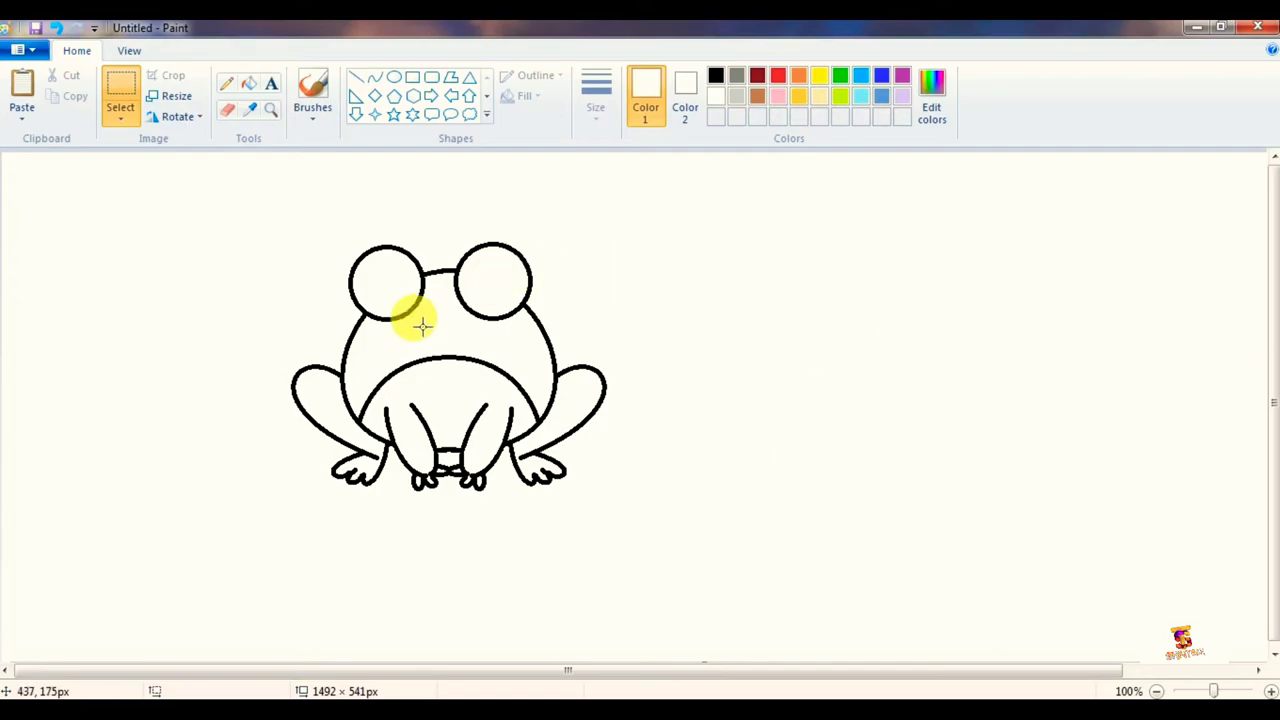
Draw a small black half-round spot against the left and right edges of the body outline with the Curve tool.
left_click(374, 78)
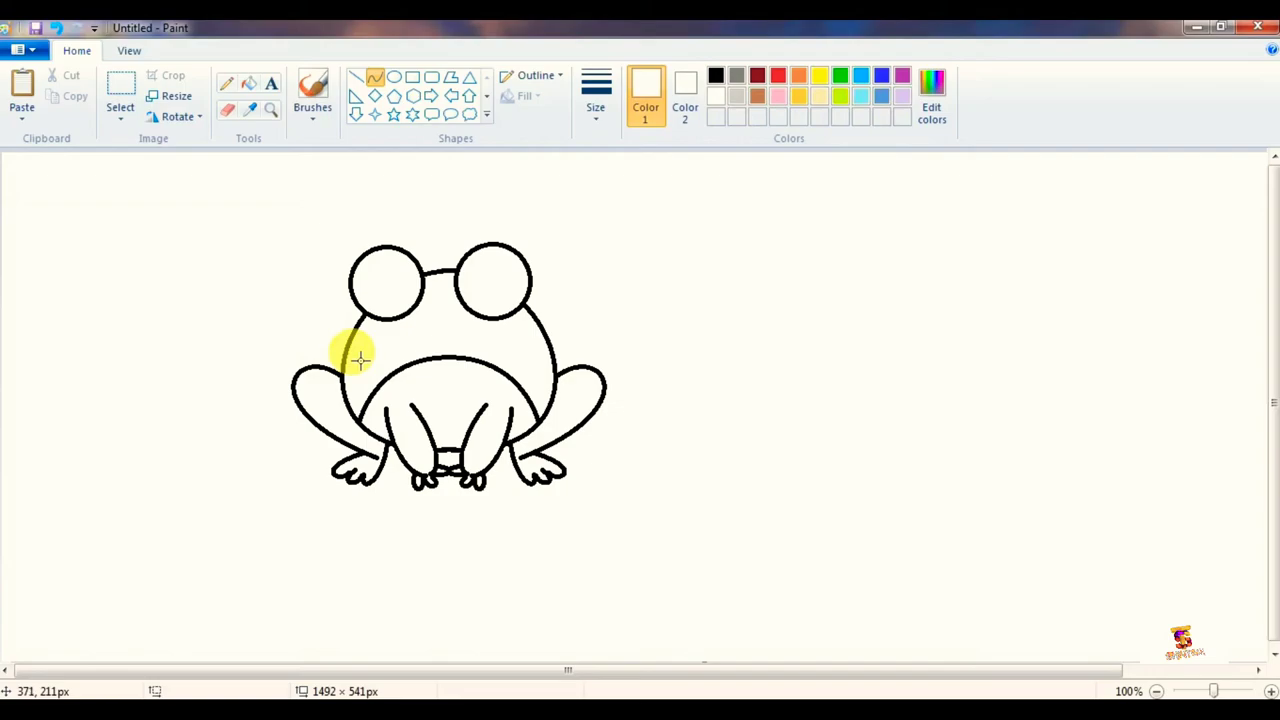
left_click_drag(345, 358, 413, 395)
left_click(715, 76)
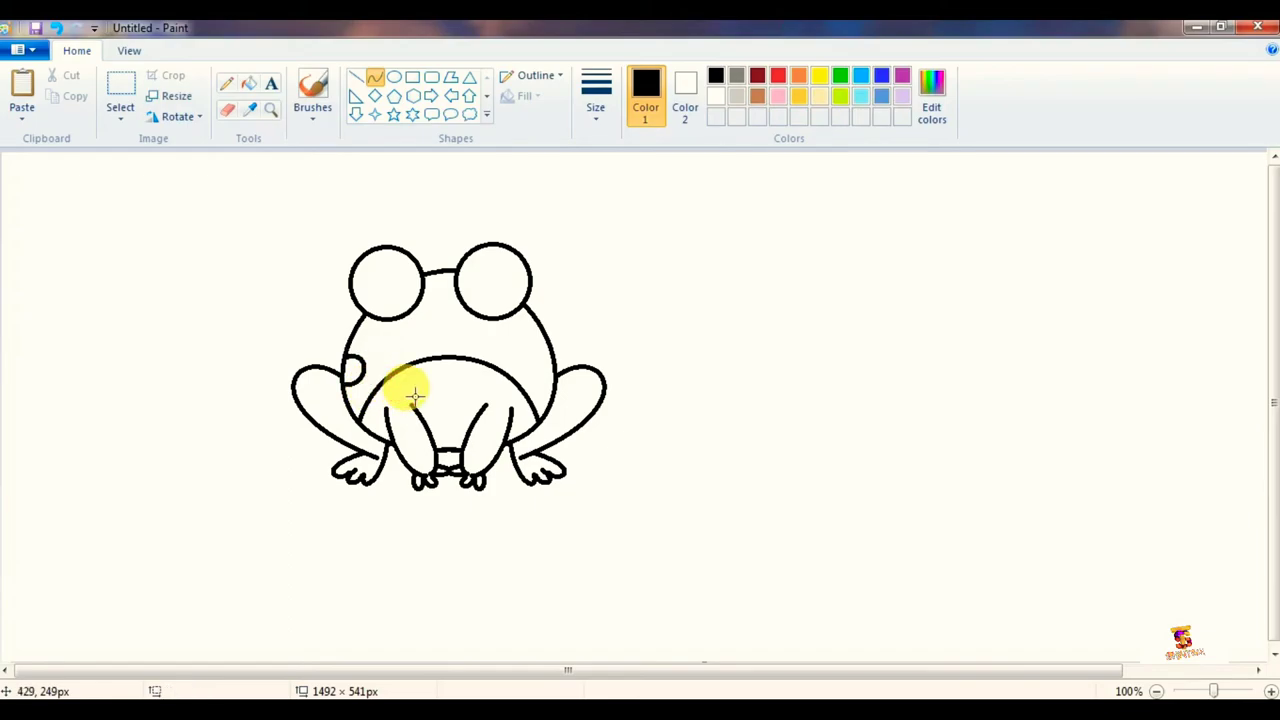
left_click_drag(370, 345, 386, 360)
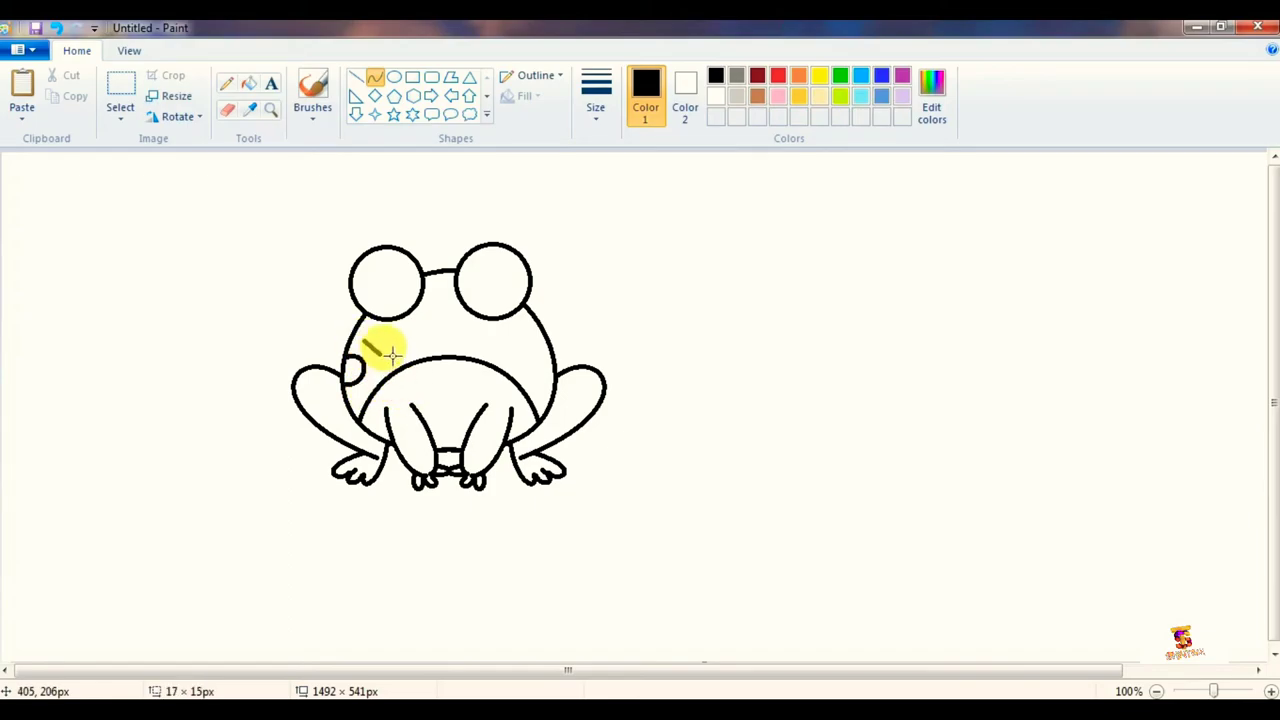
mouse_move(549, 343)
left_mouse_down()
mouse_move(561, 368)
mouse_move(551, 340)
mouse_move(534, 343)
mouse_move(537, 376)
mouse_move(537, 350)
left_mouse_up()
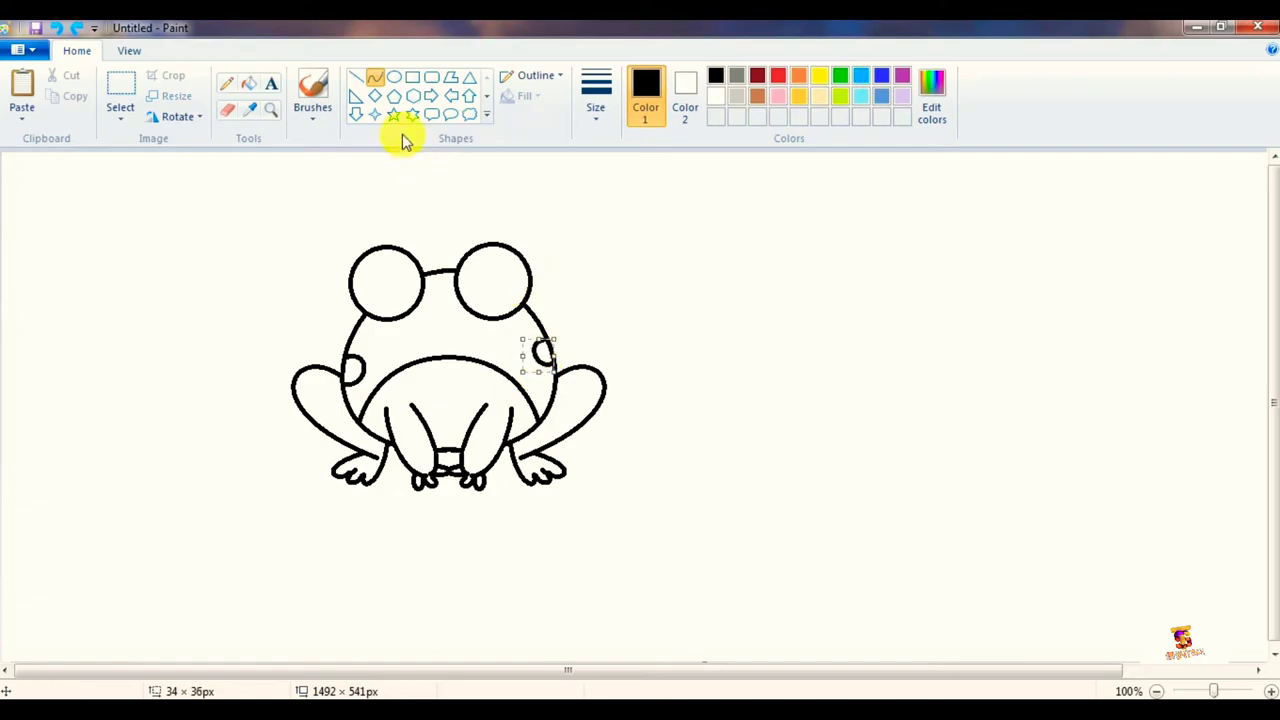
Add small oval spots beside the half-round ones, one on the left cheek and two on the right.
left_click(394, 77)
left_click_drag(362, 346, 374, 359)
left_click_drag(512, 332, 540, 375)
left_click(527, 371)
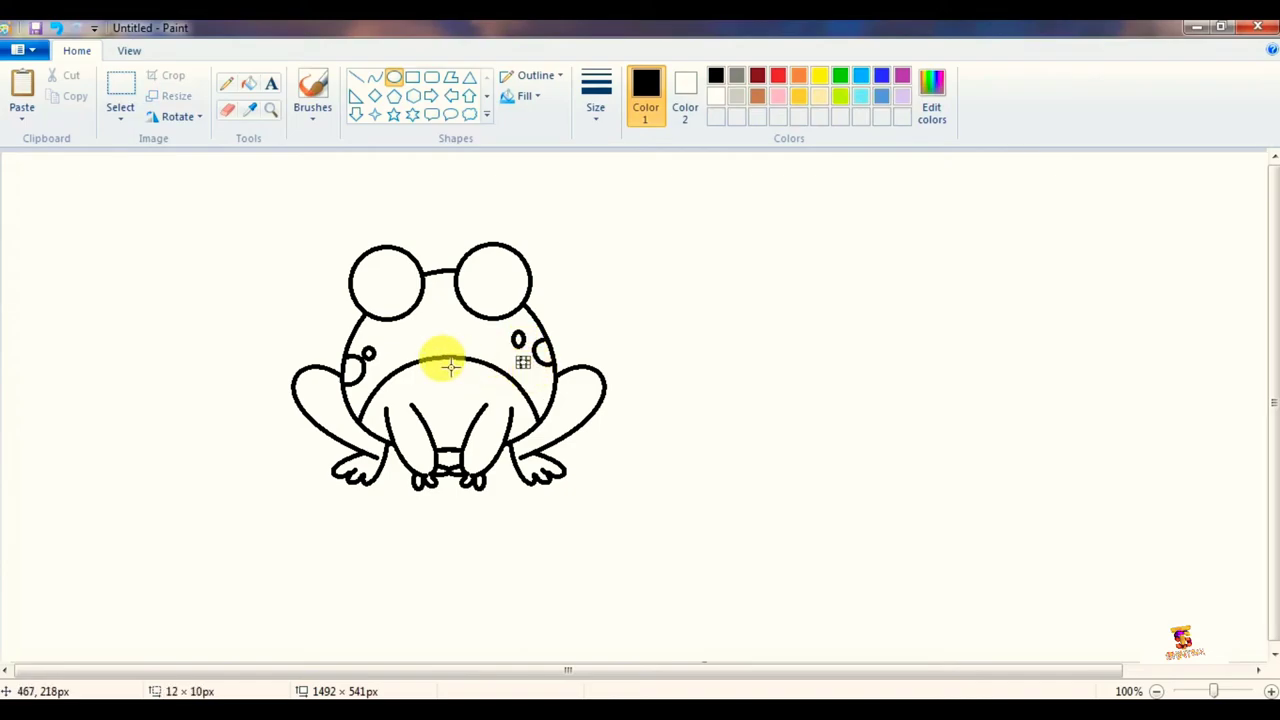
Draw a narrow U-shaped nose between the eyes with the Curve tool.
left_click(375, 77)
left_click_drag(438, 318, 451, 349)
left_click(700, 297)
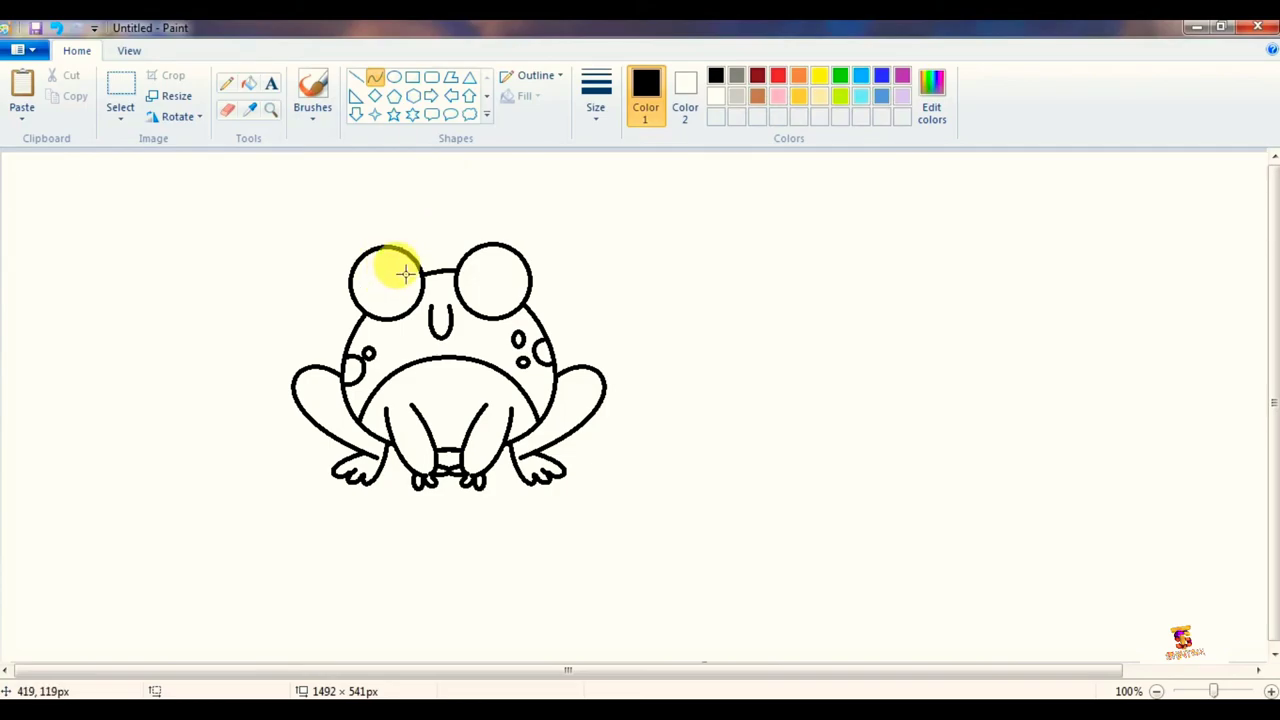
Cut gaps in both eye circles with short white lines where they meet the head and body outline.
left_click(357, 78)
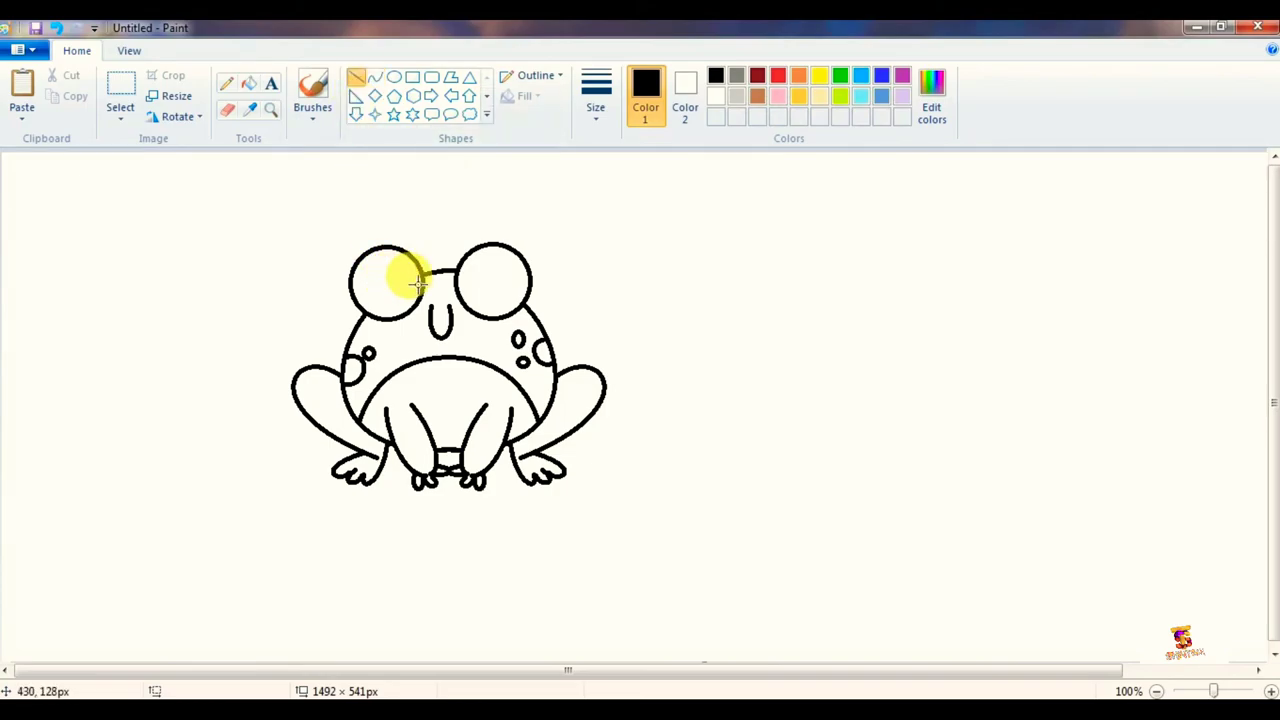
left_click_drag(424, 290, 449, 287)
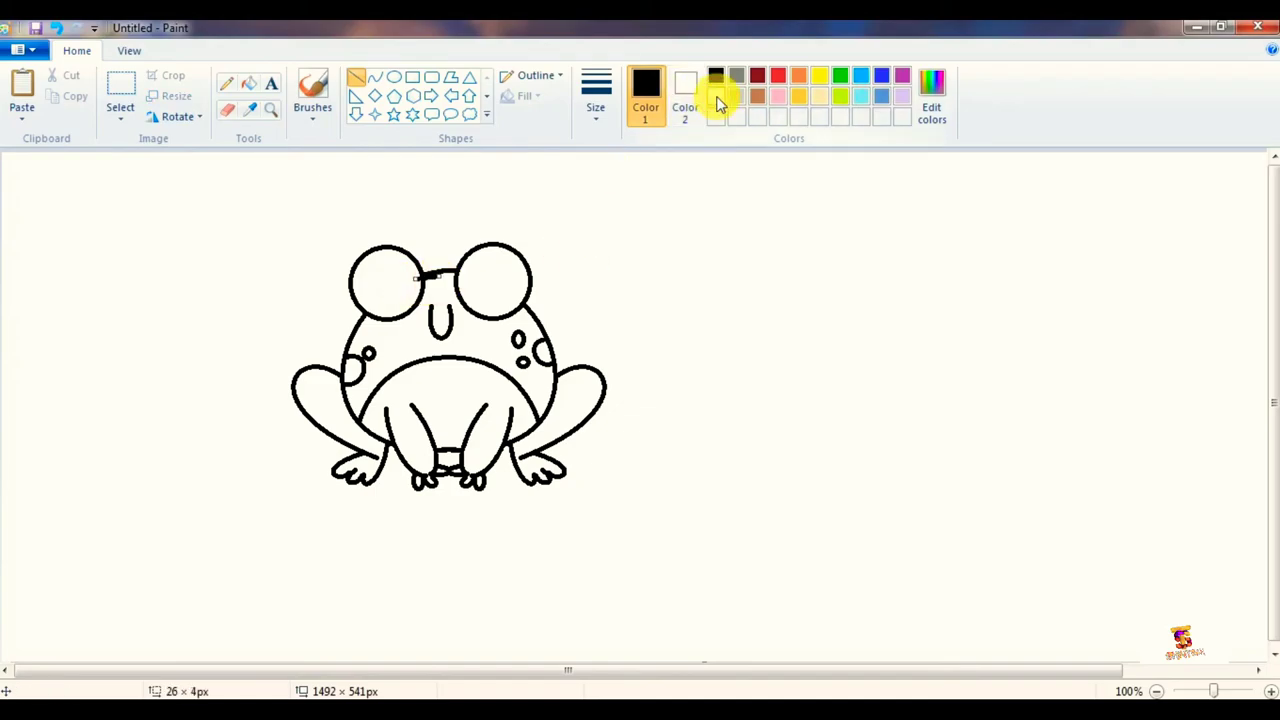
left_click(715, 97)
left_click_drag(465, 278, 453, 277)
left_click_drag(525, 313, 512, 298)
left_click_drag(375, 308, 367, 321)
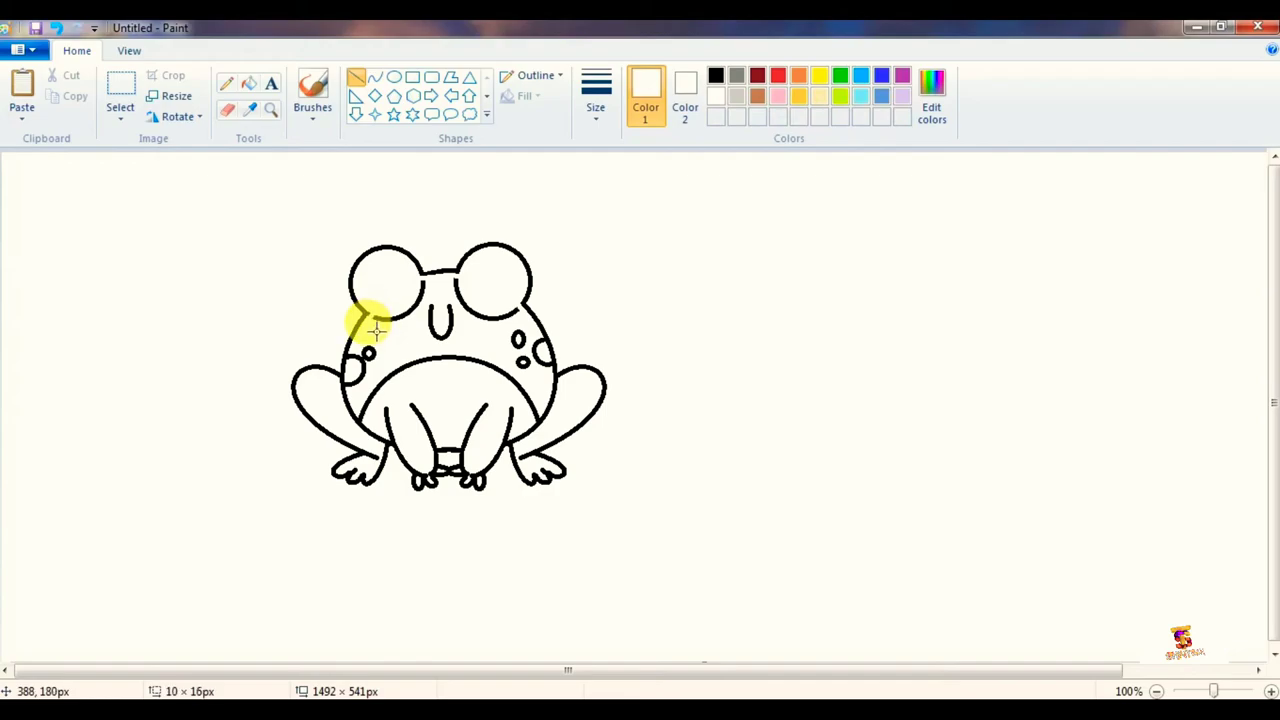
left_click(437, 314)
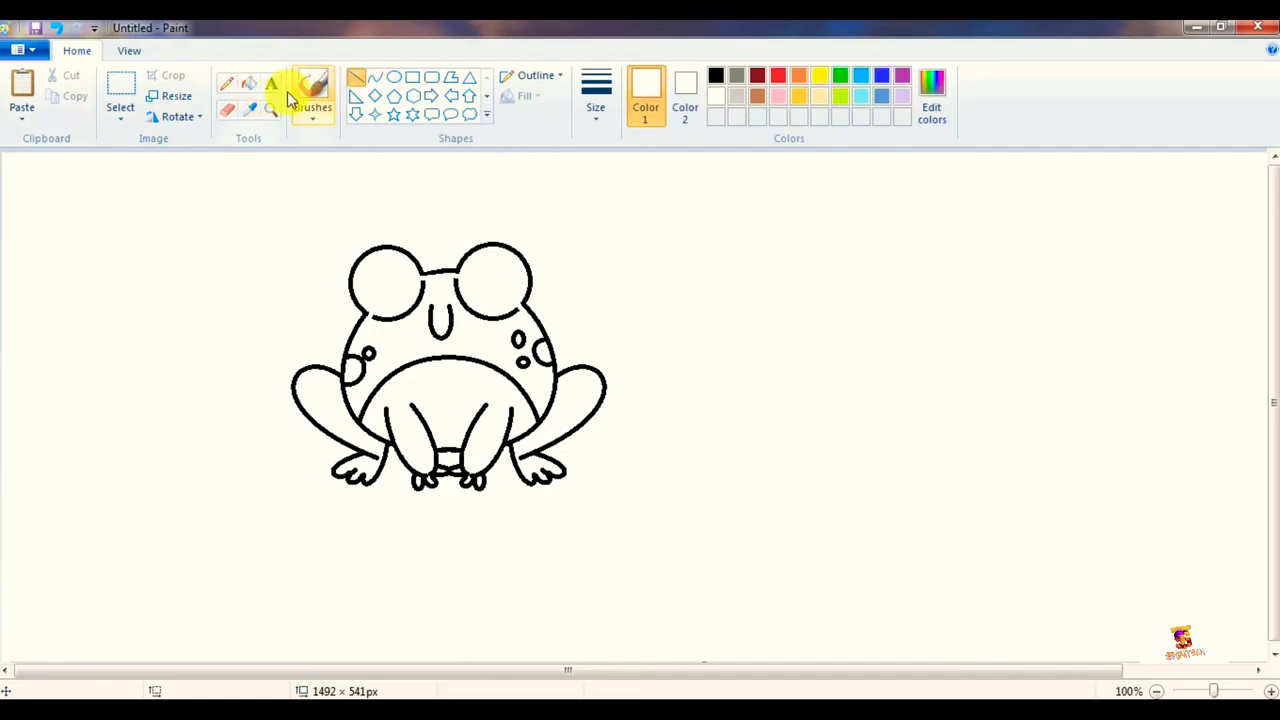
Remove the inner arcs of both eye circles by filling them with white.
left_click(250, 84)
left_click(391, 319)
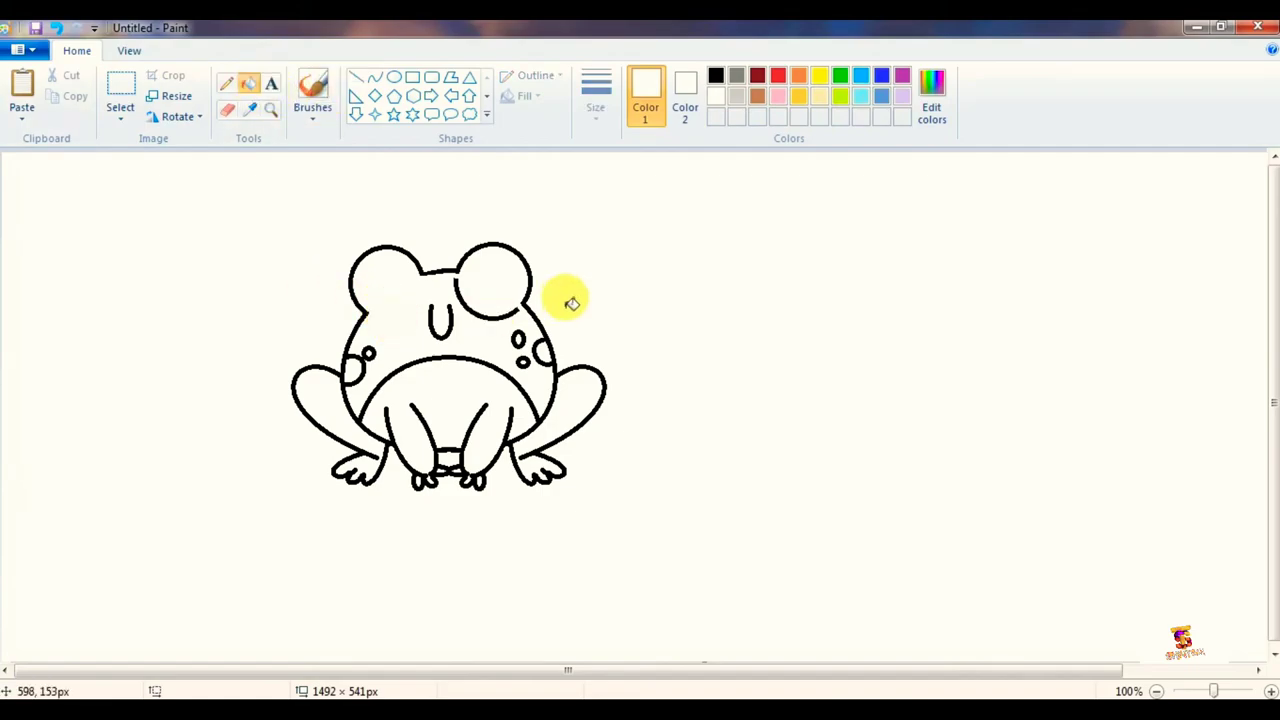
left_click(522, 318)
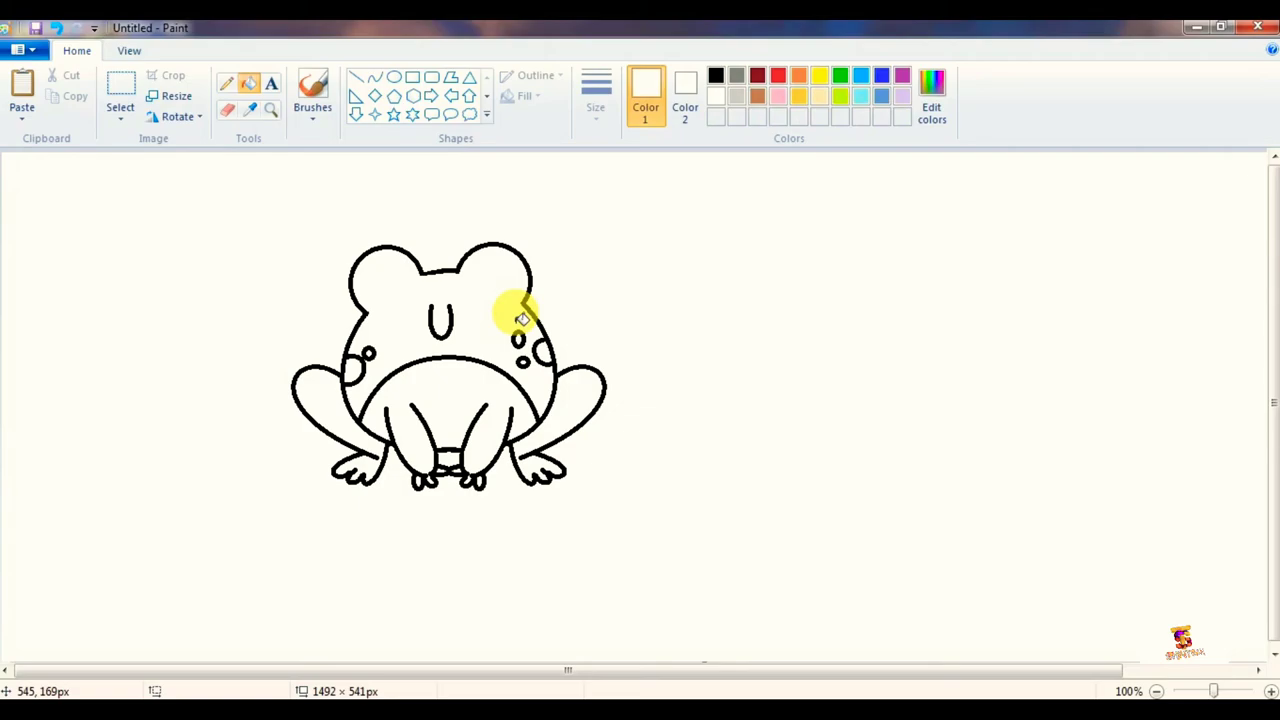
Draw two nested black circles inside the left eye bump, the inner one about 37 × 37 px and shifted toward the nose.
left_click(393, 78)
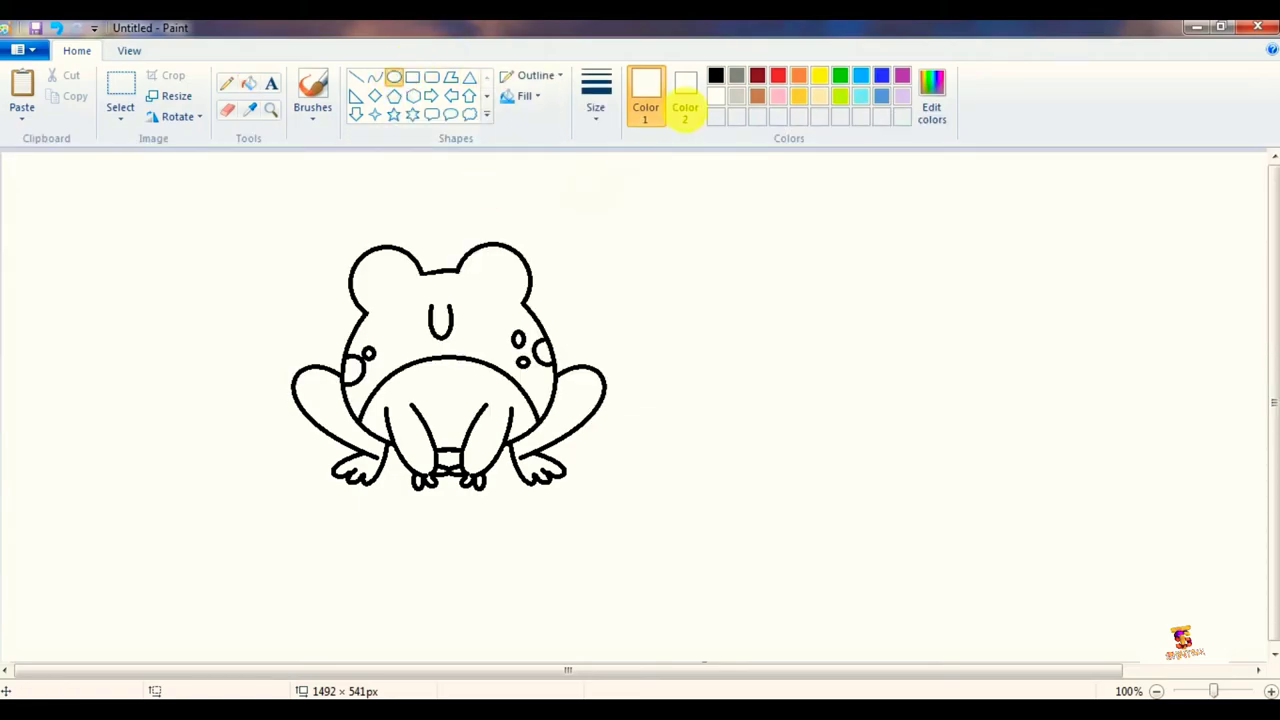
left_click(719, 78)
mouse_move(369, 272)
left_mouse_down()
mouse_move(414, 320)
mouse_move(381, 276)
mouse_move(413, 311)
mouse_move(426, 291)
mouse_move(415, 293)
left_mouse_up()
left_click(466, 286)
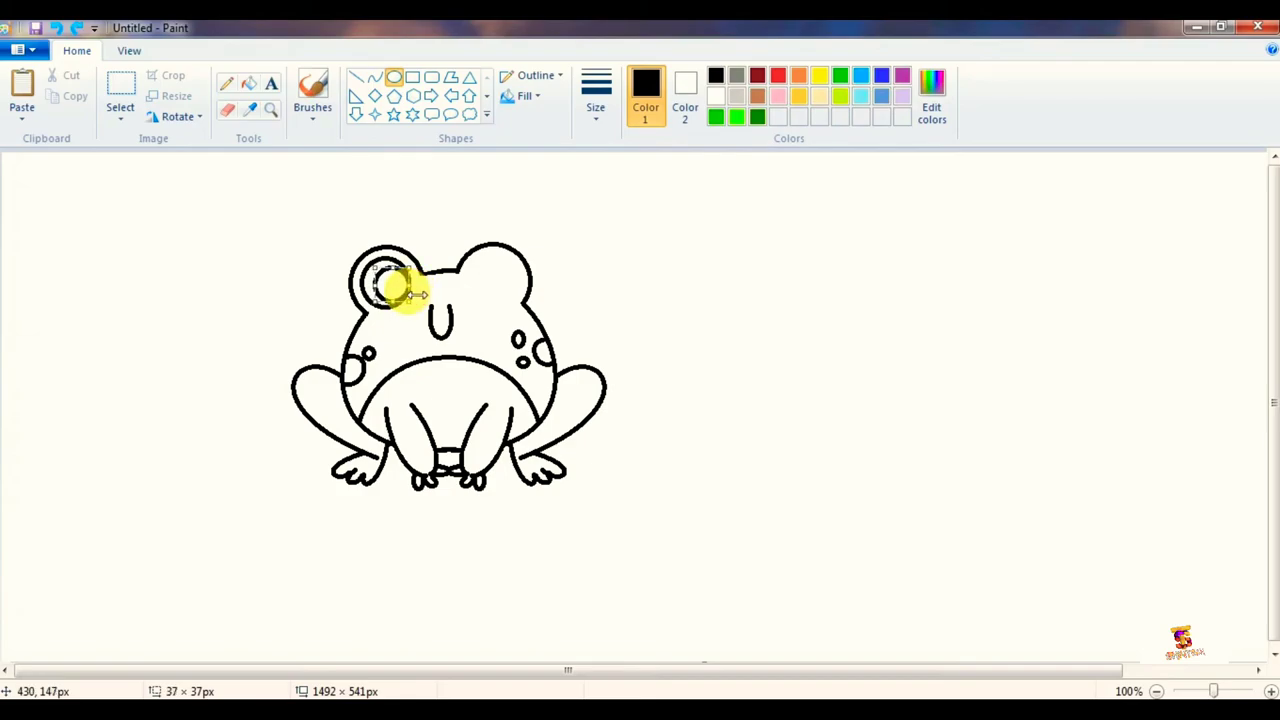
Draw a circle about 52 × 48 px inside the right eye bump and a pupil circle about 34 × 35 px within it.
left_click_drag(471, 257, 520, 302)
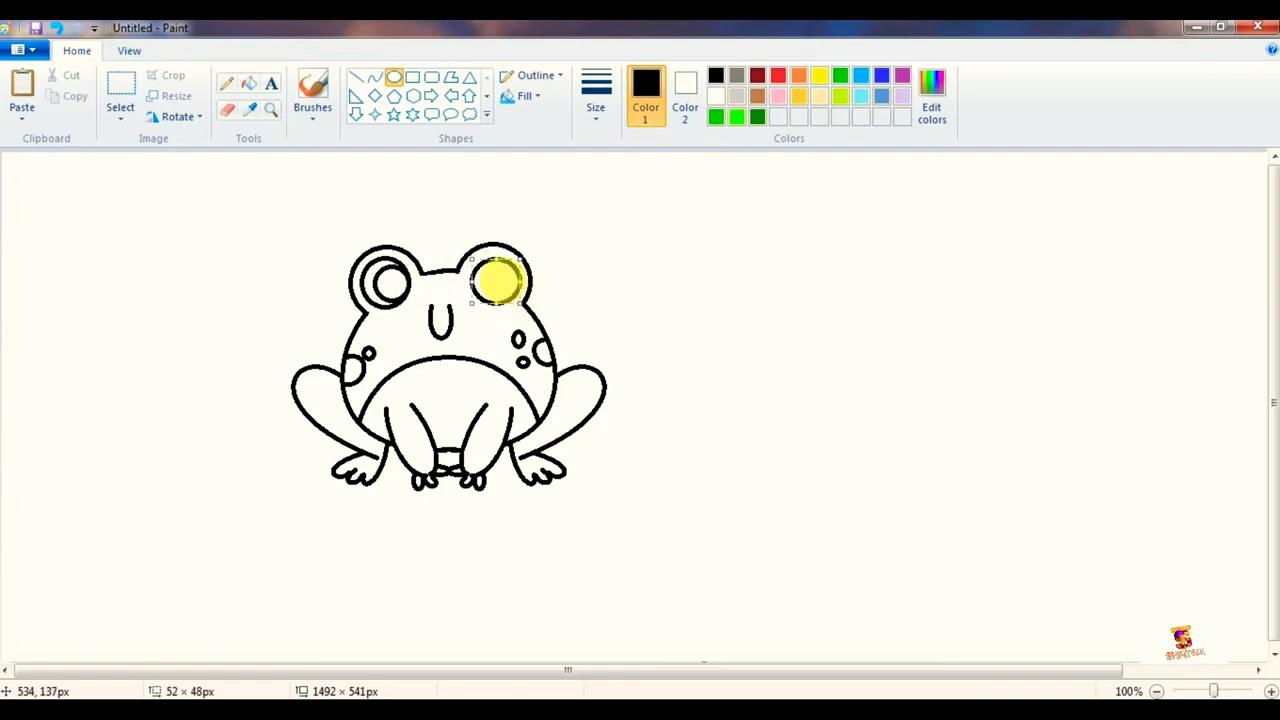
left_click(578, 286)
left_click_drag(484, 276, 511, 302)
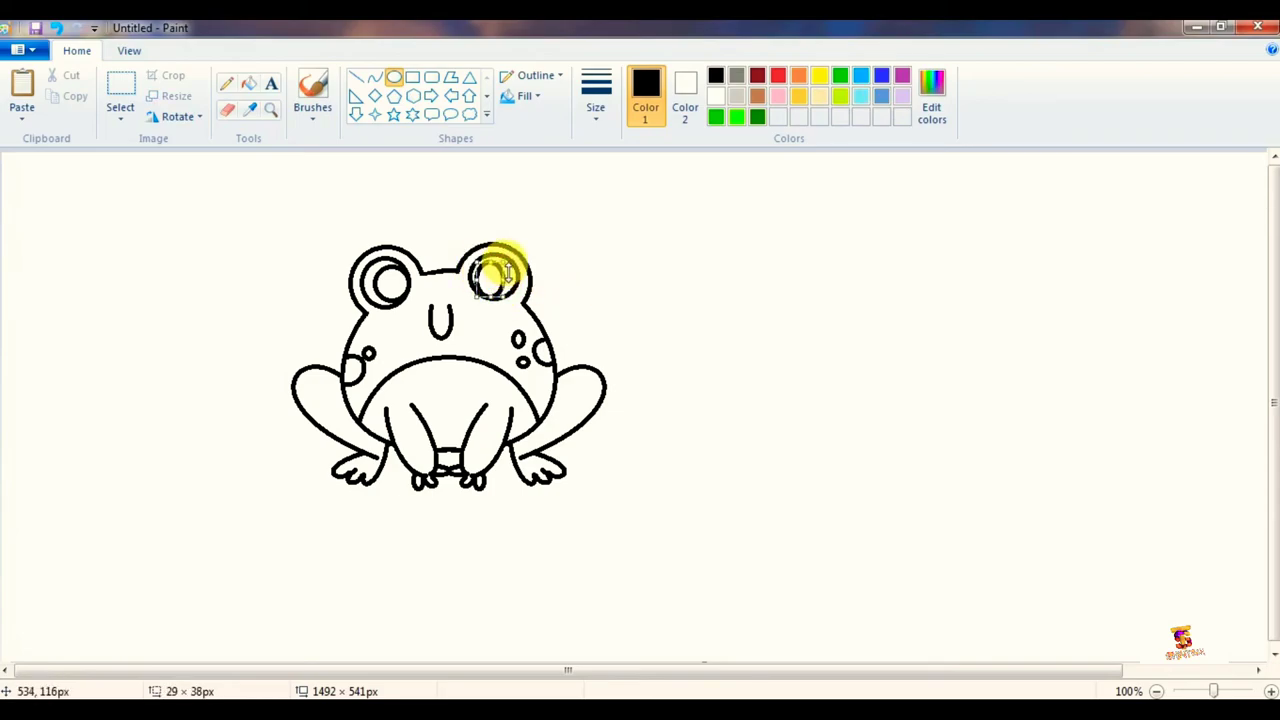
left_click_drag(514, 278, 518, 279)
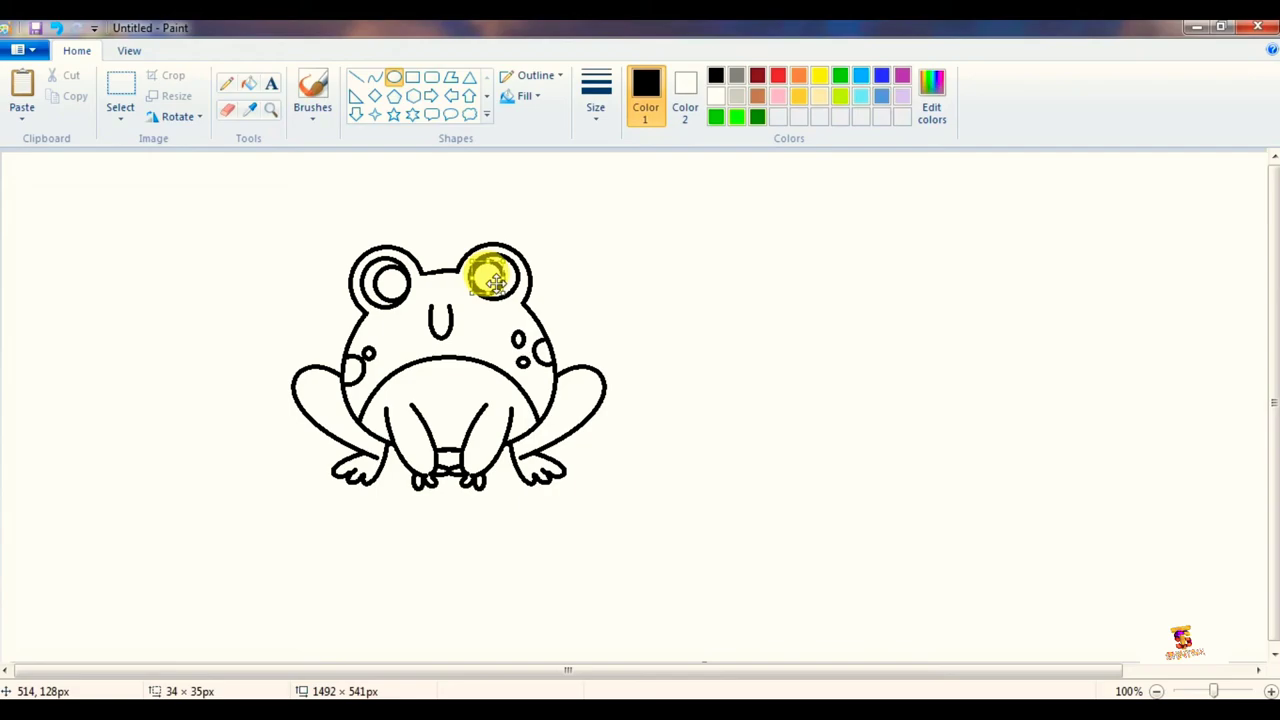
left_click(529, 277)
Fill the crescents of both eyes with gold and both pupils with black.
left_click(802, 98)
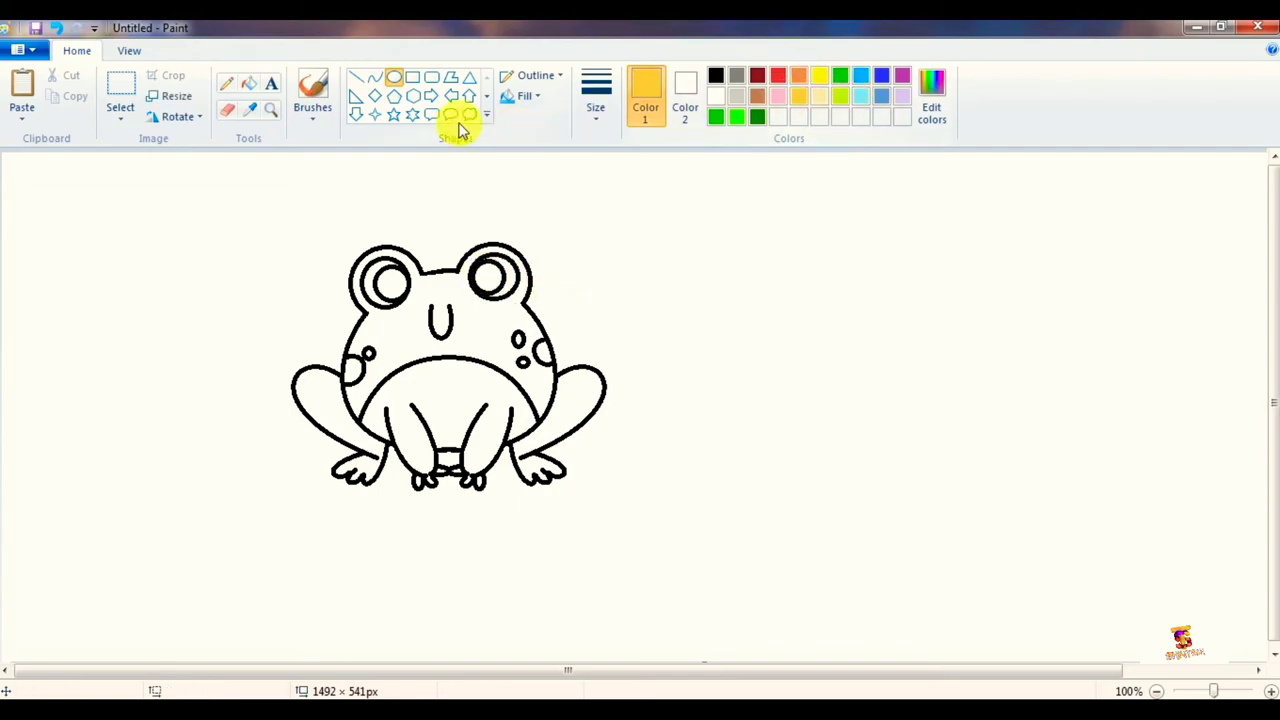
left_click(249, 83)
left_click(372, 283)
left_click(512, 276)
left_click(724, 76)
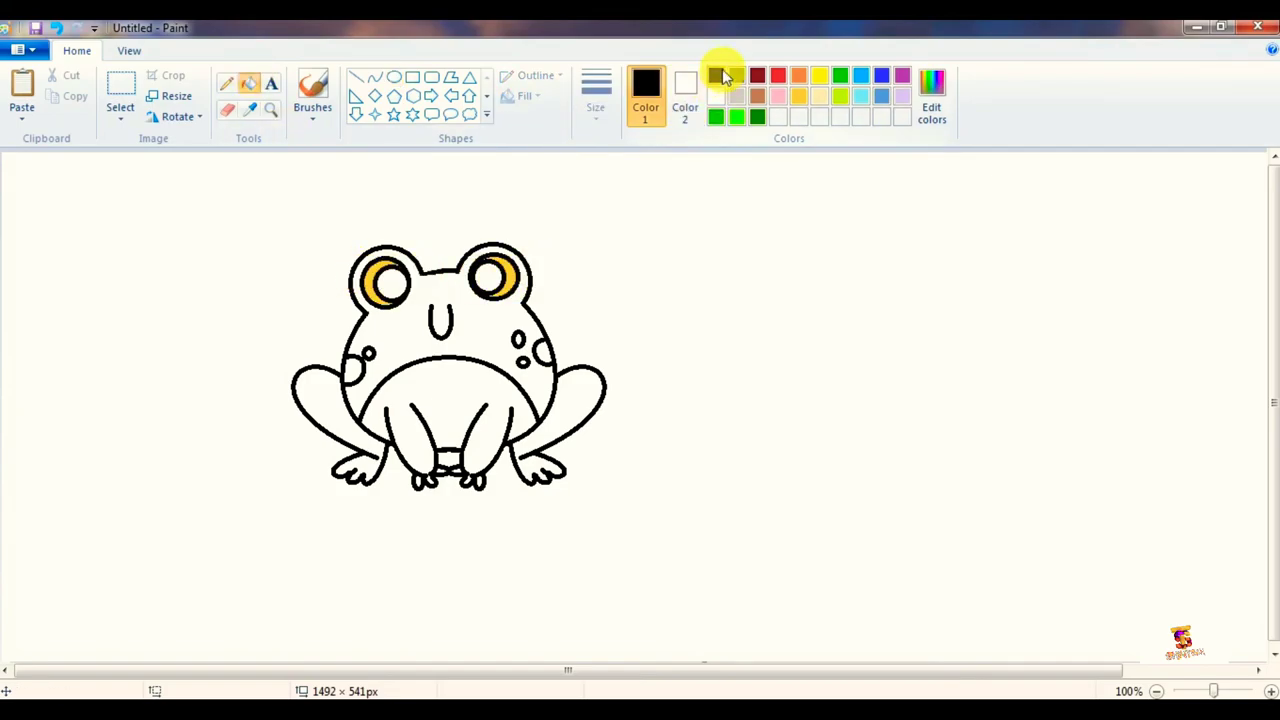
left_click(490, 277)
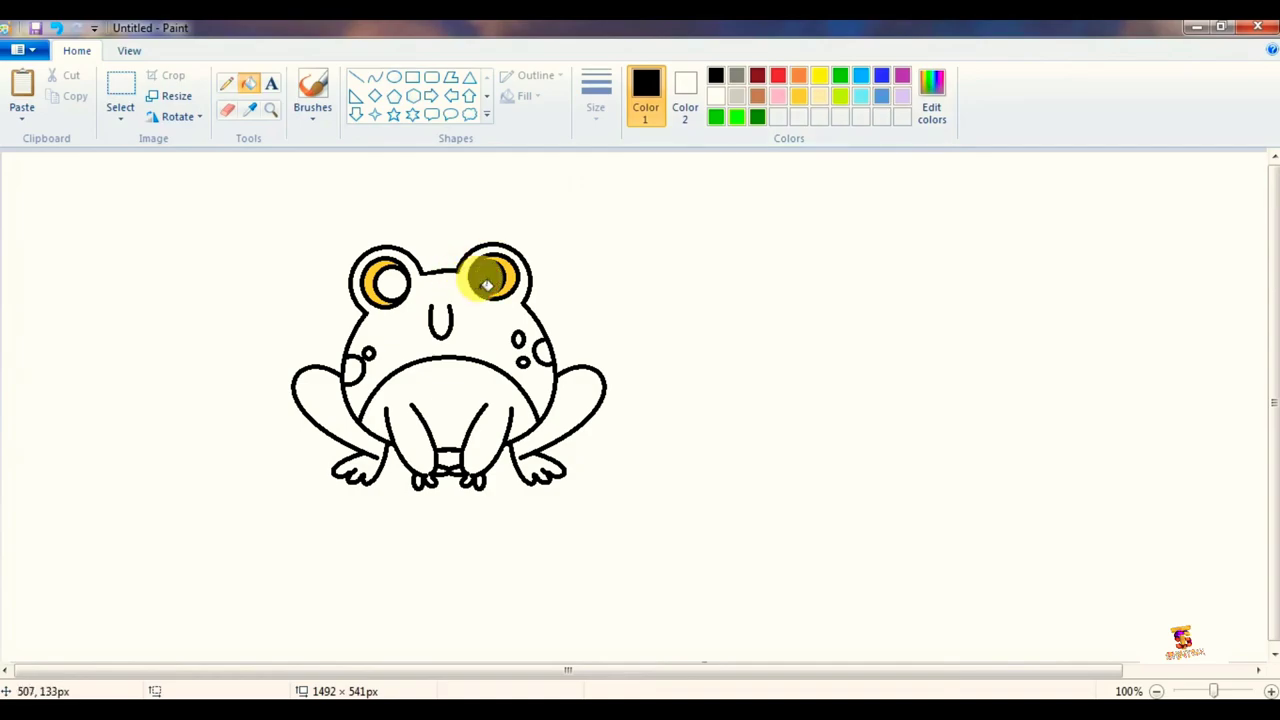
left_click(392, 281)
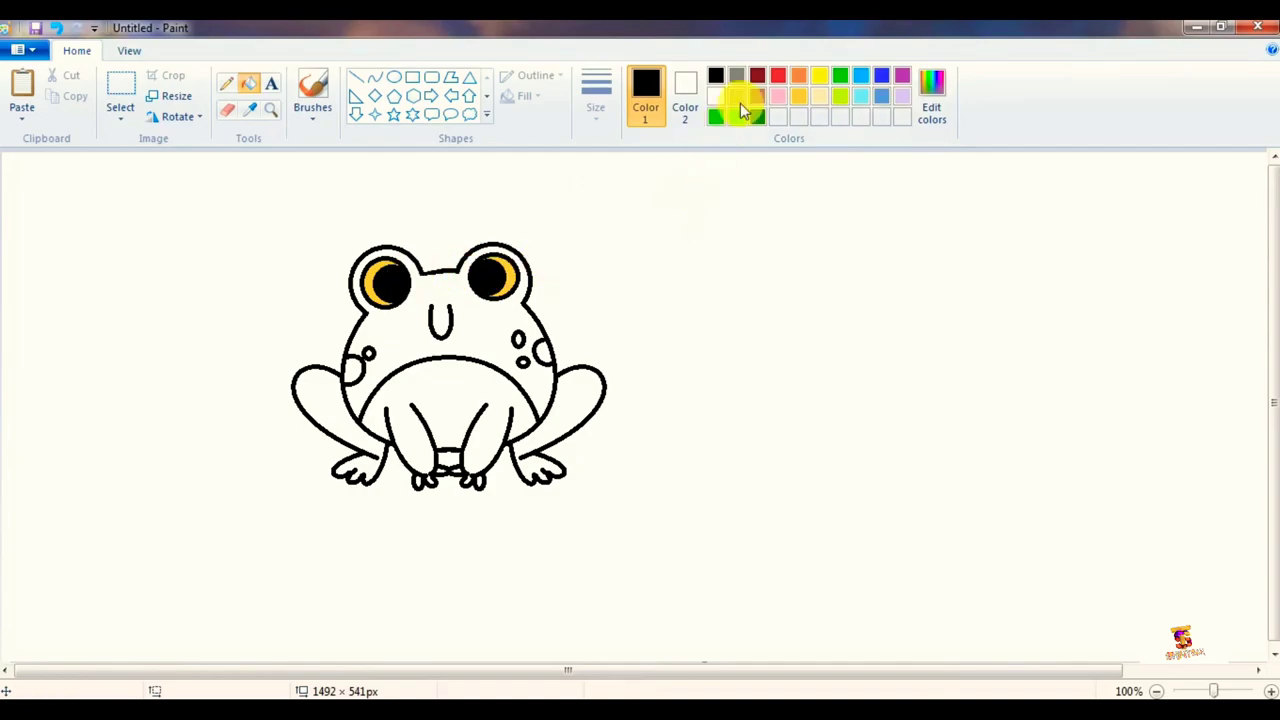
Mix a dark green custom color with red 41, green 138 and blue 13.
left_click(840, 77)
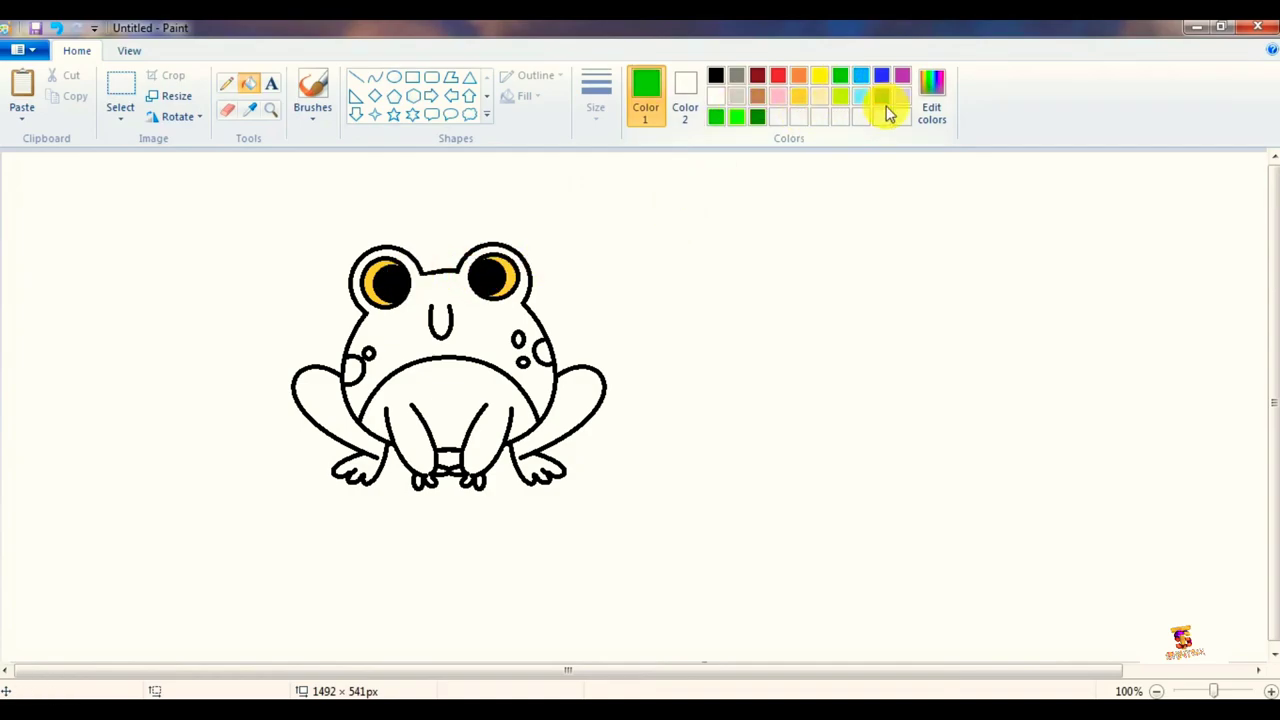
left_click(932, 100)
left_click(838, 340)
left_click(700, 272)
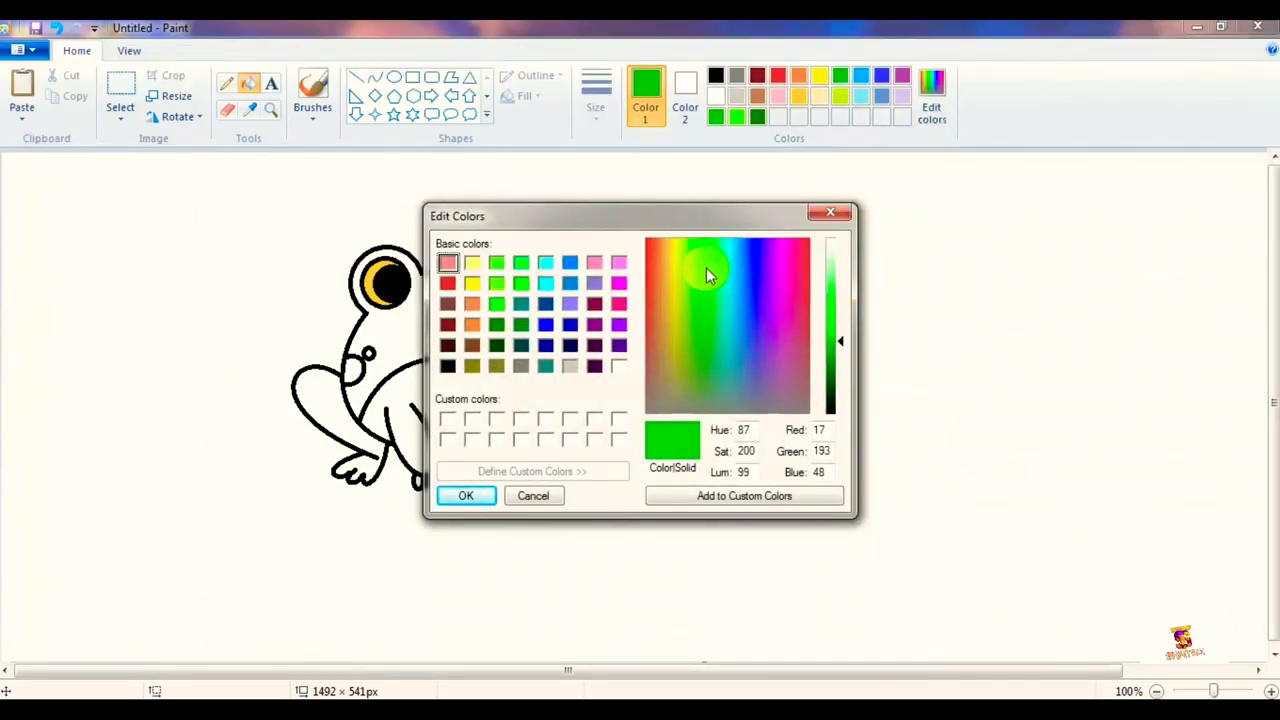
left_click(834, 361)
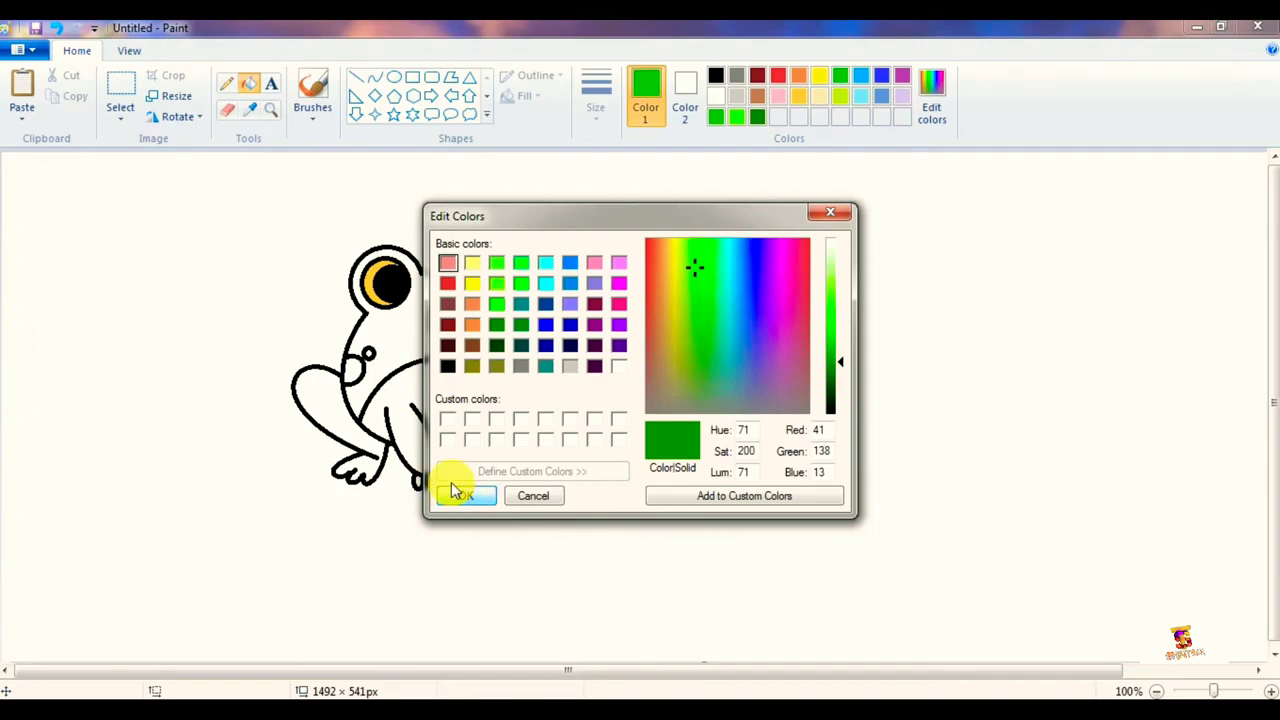
left_click(458, 495)
Fill the five cheek spots and both hind legs with the dark green.
left_click(542, 351)
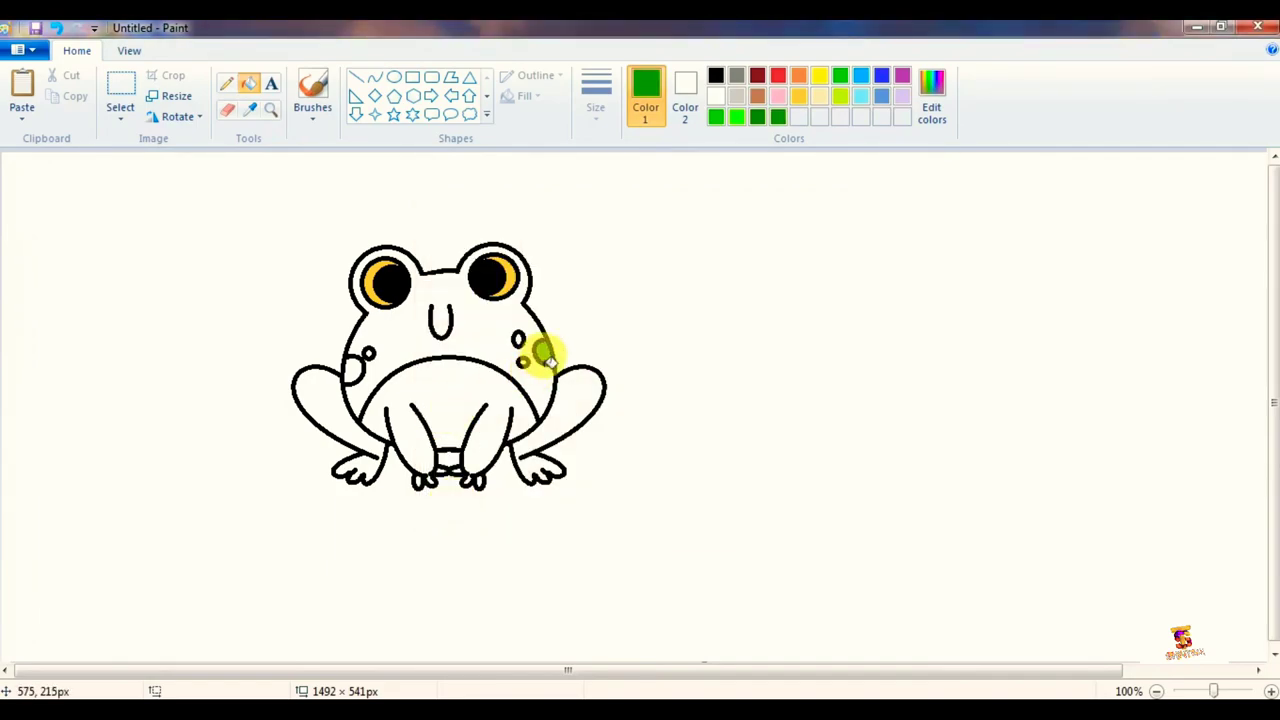
left_click(520, 341)
left_click(523, 361)
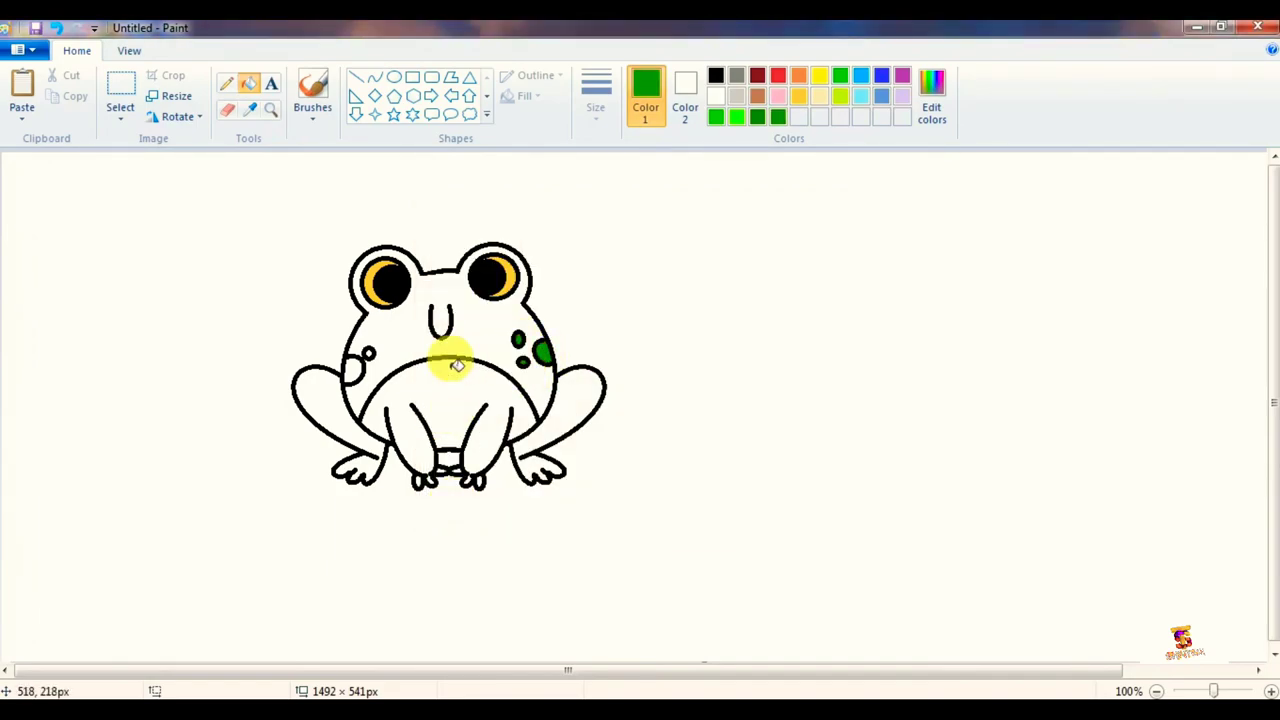
left_click(369, 353)
left_click(355, 372)
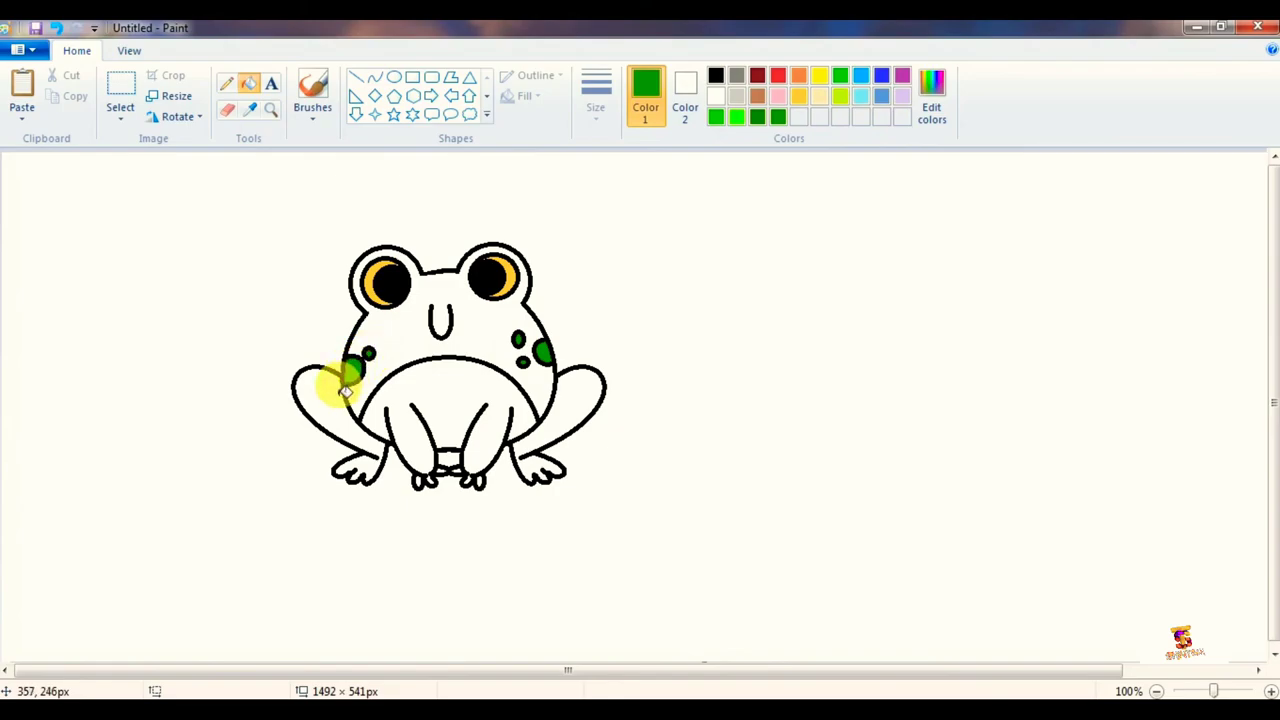
left_click(330, 392)
left_click(578, 411)
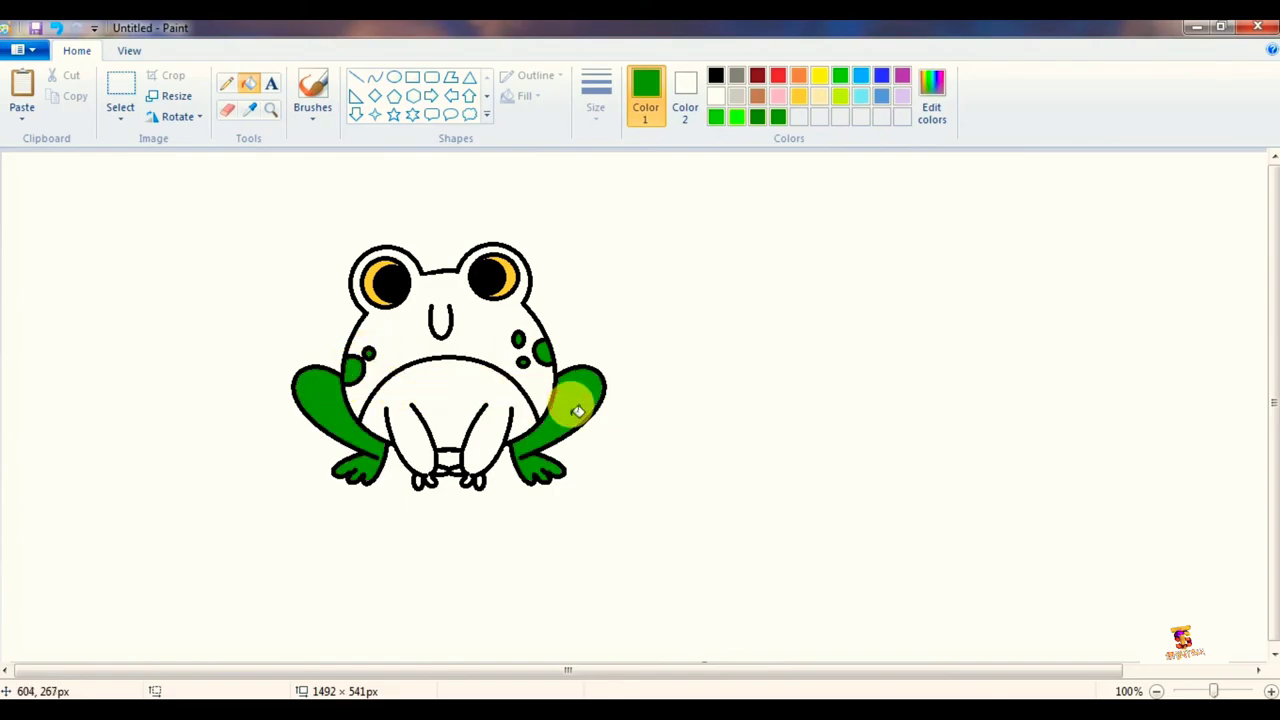
Mix a brighter green with red 61, green 202 and blue 19 and fill the frog's head and upper body with it.
left_click(938, 100)
left_click(831, 340)
left_click(482, 493)
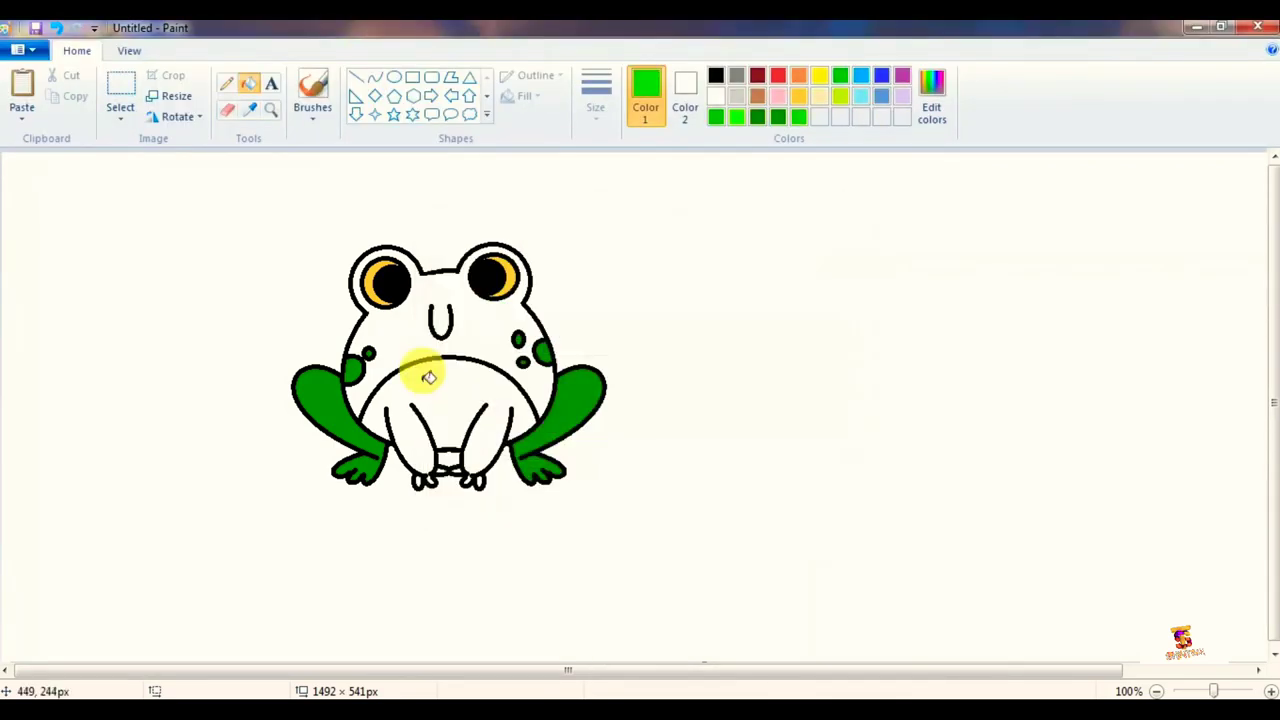
left_click(413, 320)
Mix a light green with red 141, green 236 and blue 55 and fill the frog's belly and front legs with it.
left_click(930, 97)
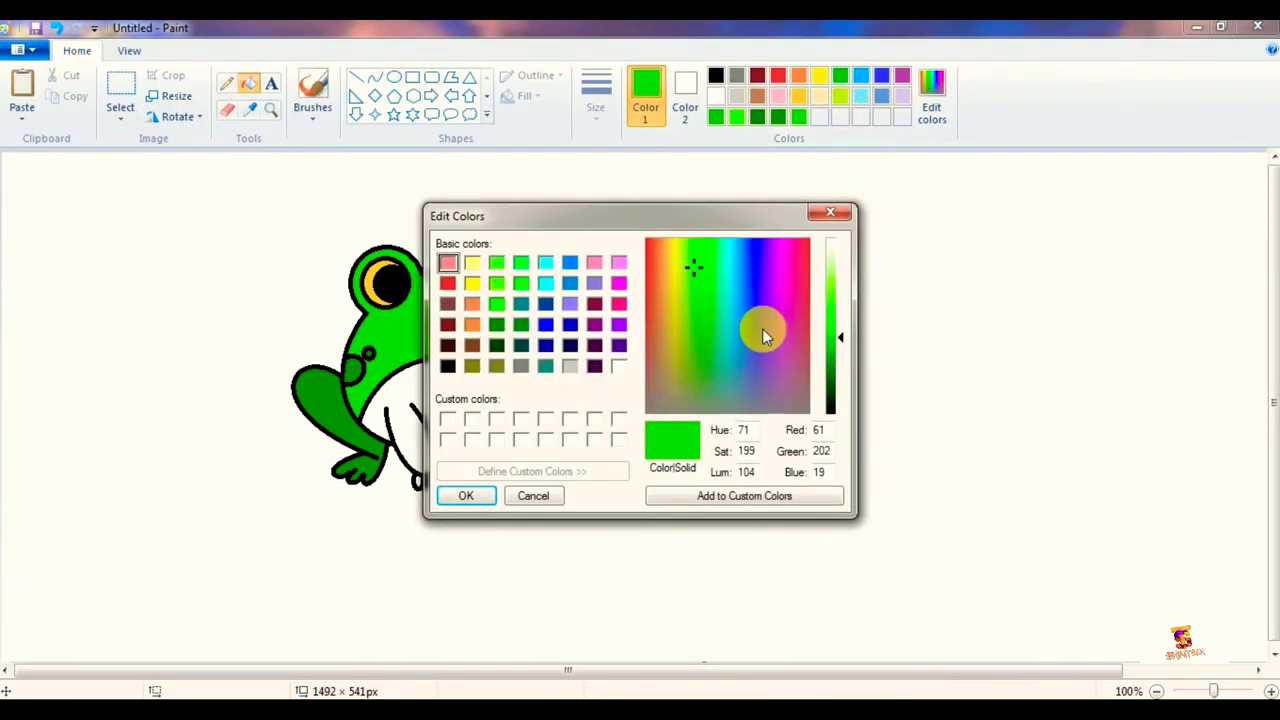
left_click(834, 314)
left_click(694, 273)
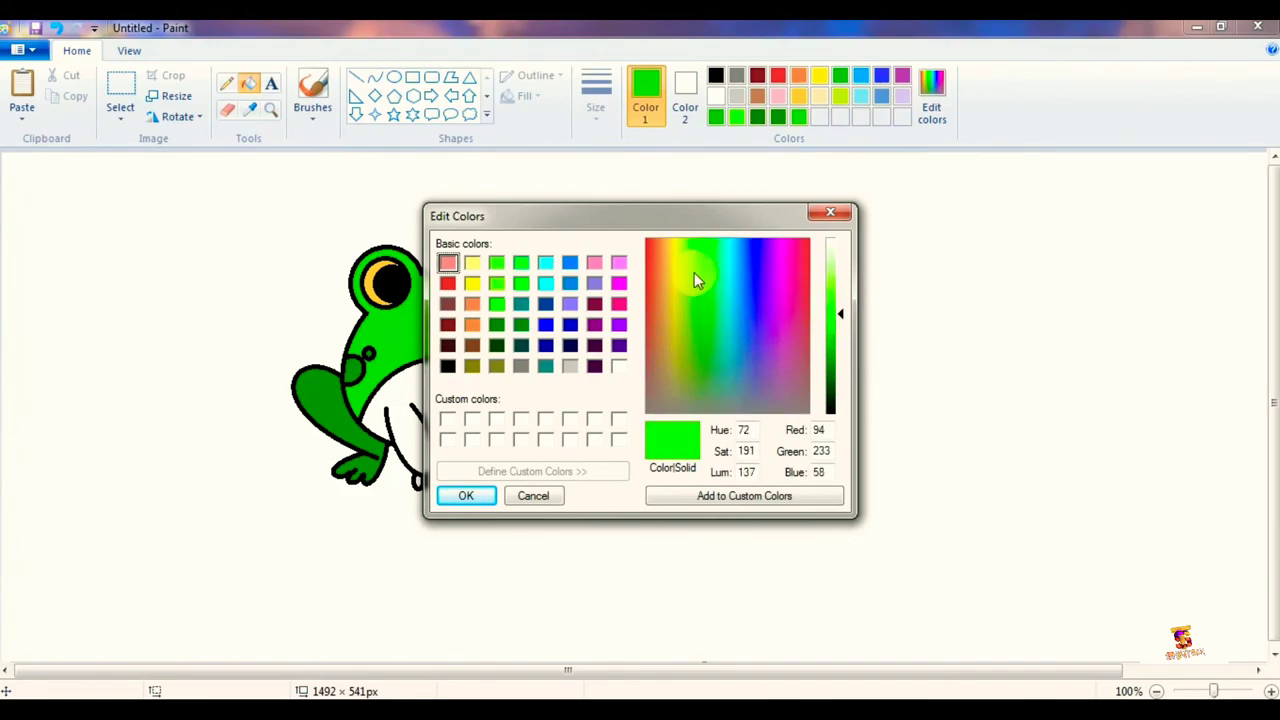
left_click(690, 276)
left_click(478, 494)
left_click(458, 401)
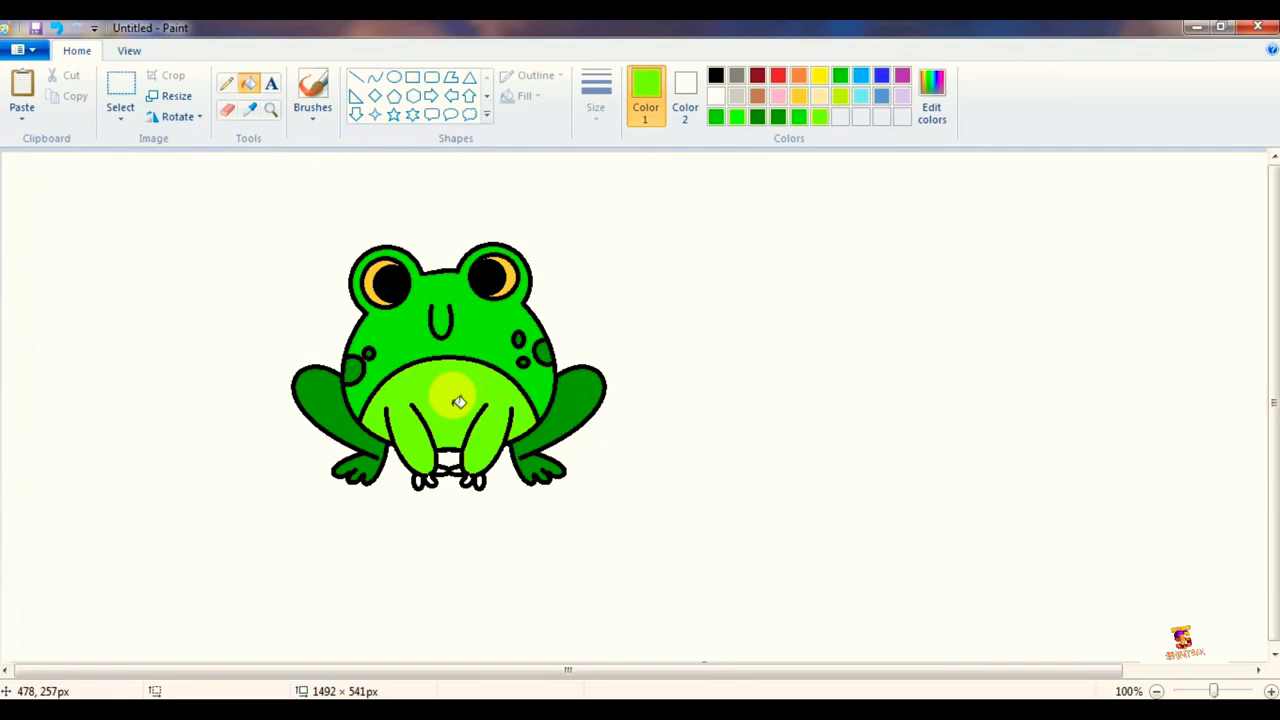
Fill the toes of both front feet with the light green, undoing the last misplaced fill.
left_click(470, 483)
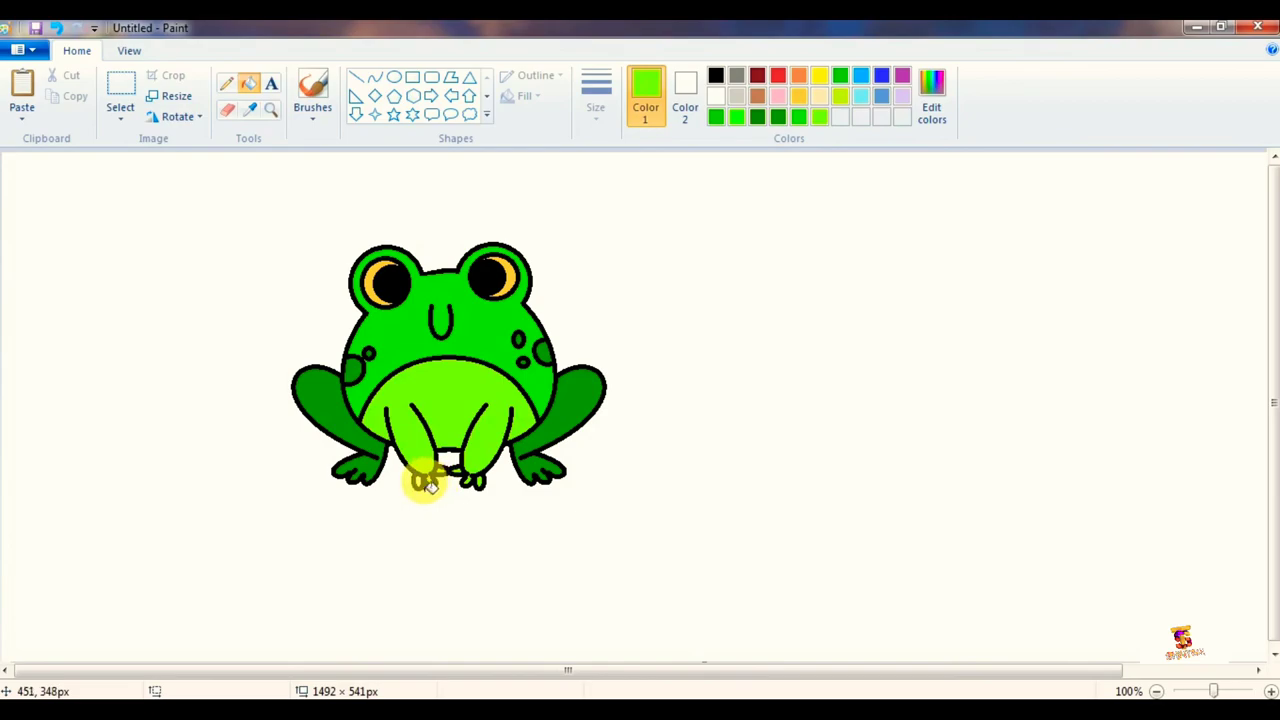
left_click(437, 485)
key("ctrl+z")
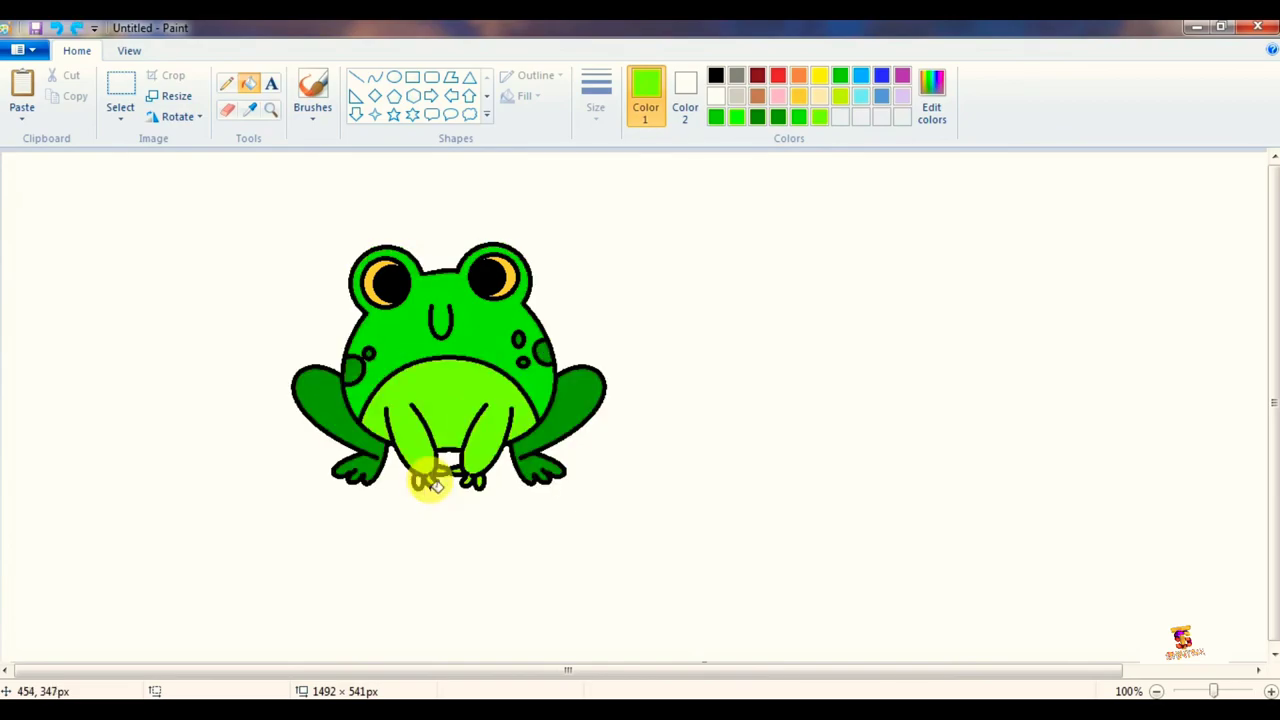
Mix a very dark green with red 44, green 83 and blue 9 and try it on the frog's main outline.
left_click(945, 116)
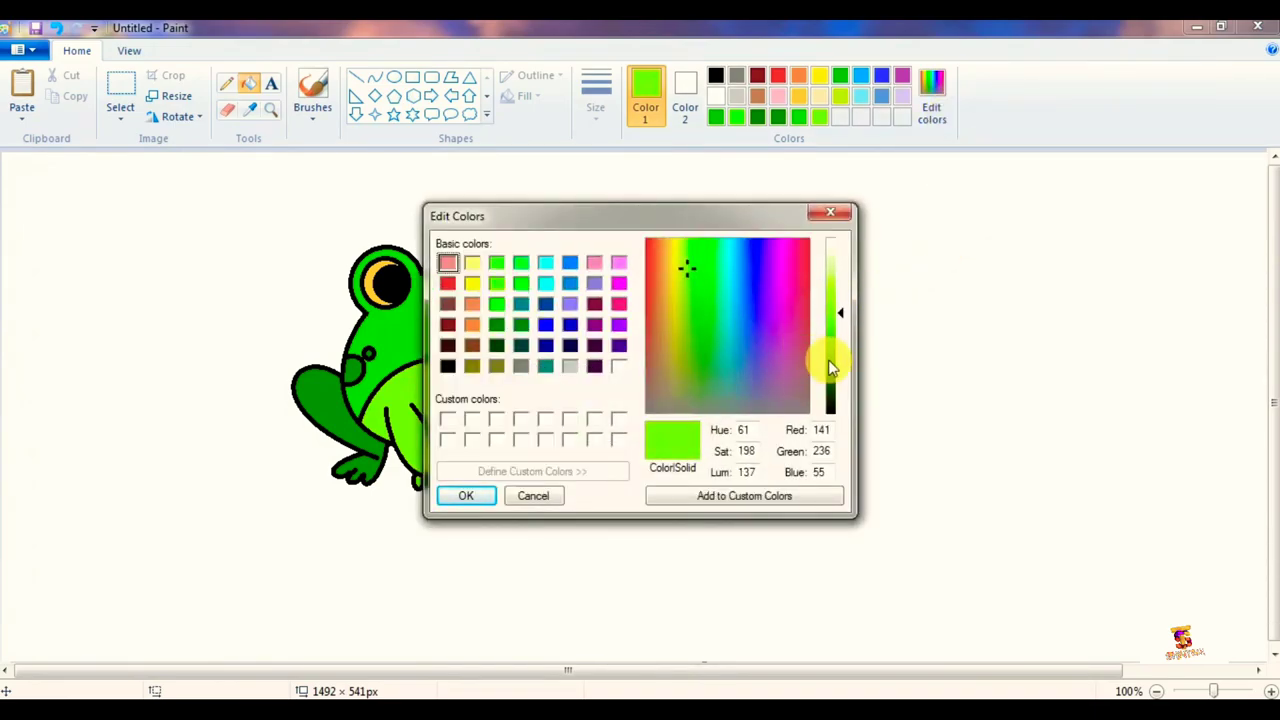
left_click_drag(837, 392, 837, 383)
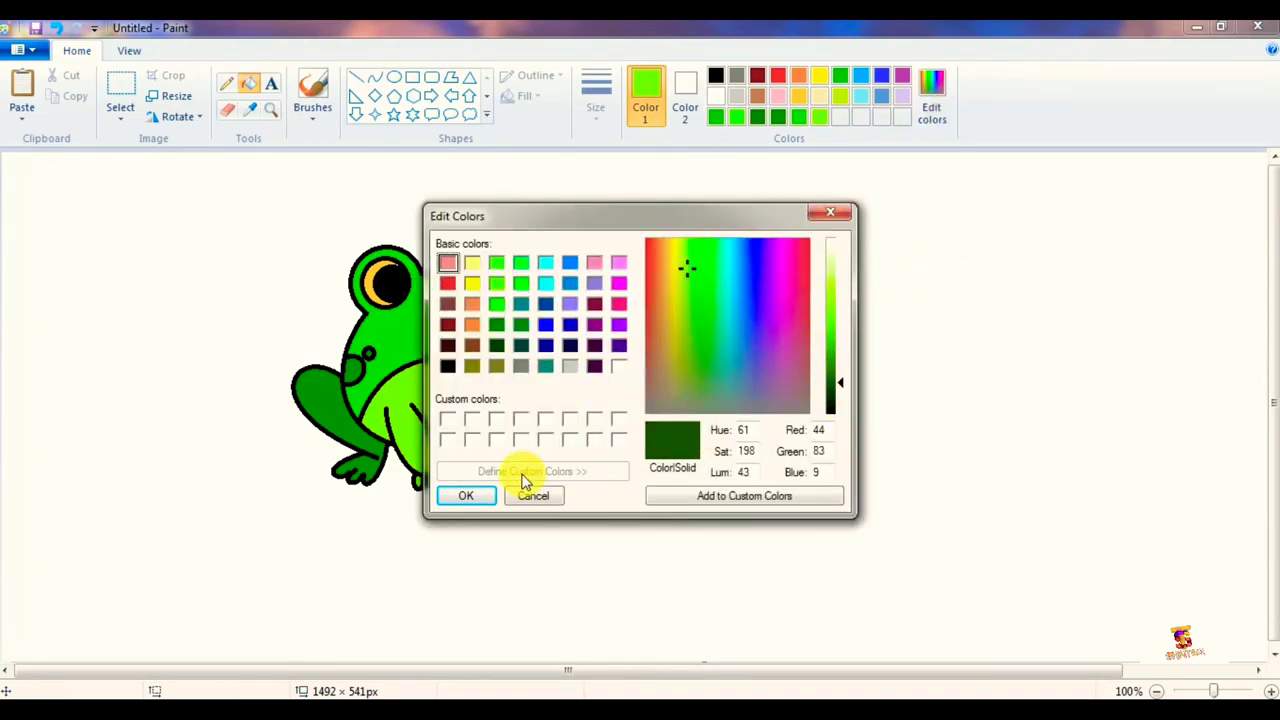
left_click(460, 495)
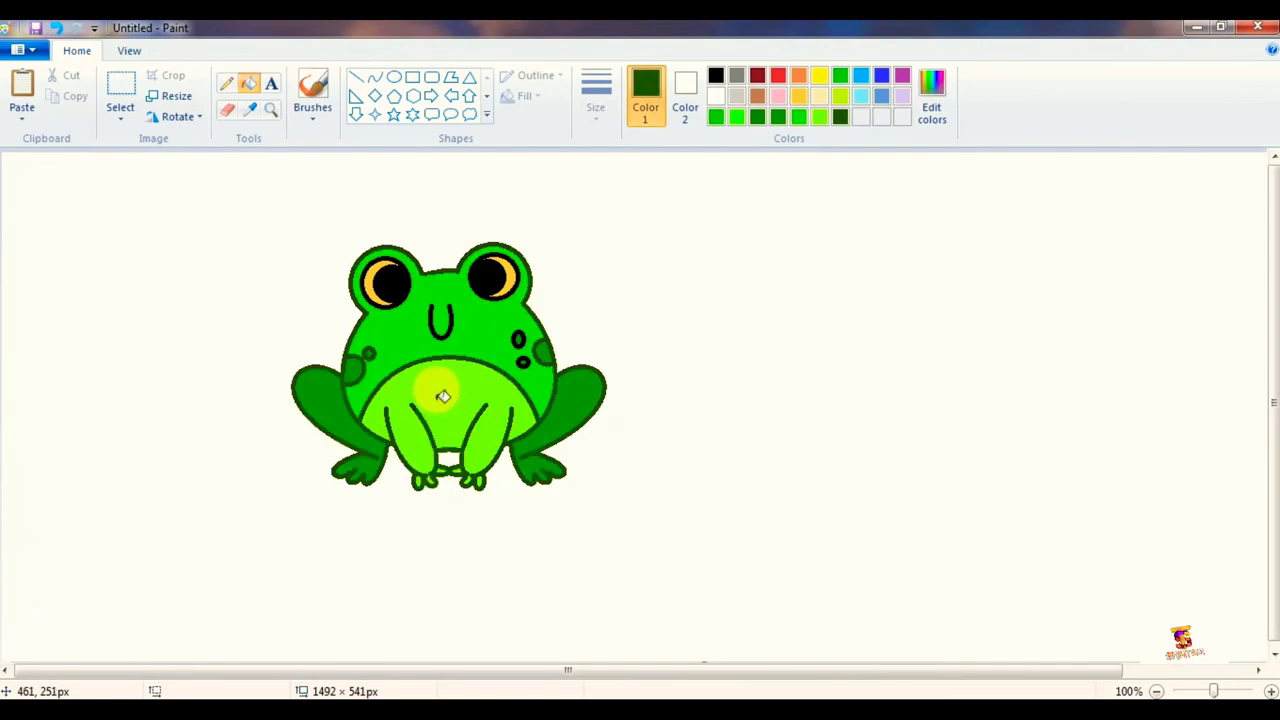
Try recoloring both pupils, the nose line and the outlines of the two small spots on the right cheek with the very dark green.
left_click(397, 286)
left_click(490, 276)
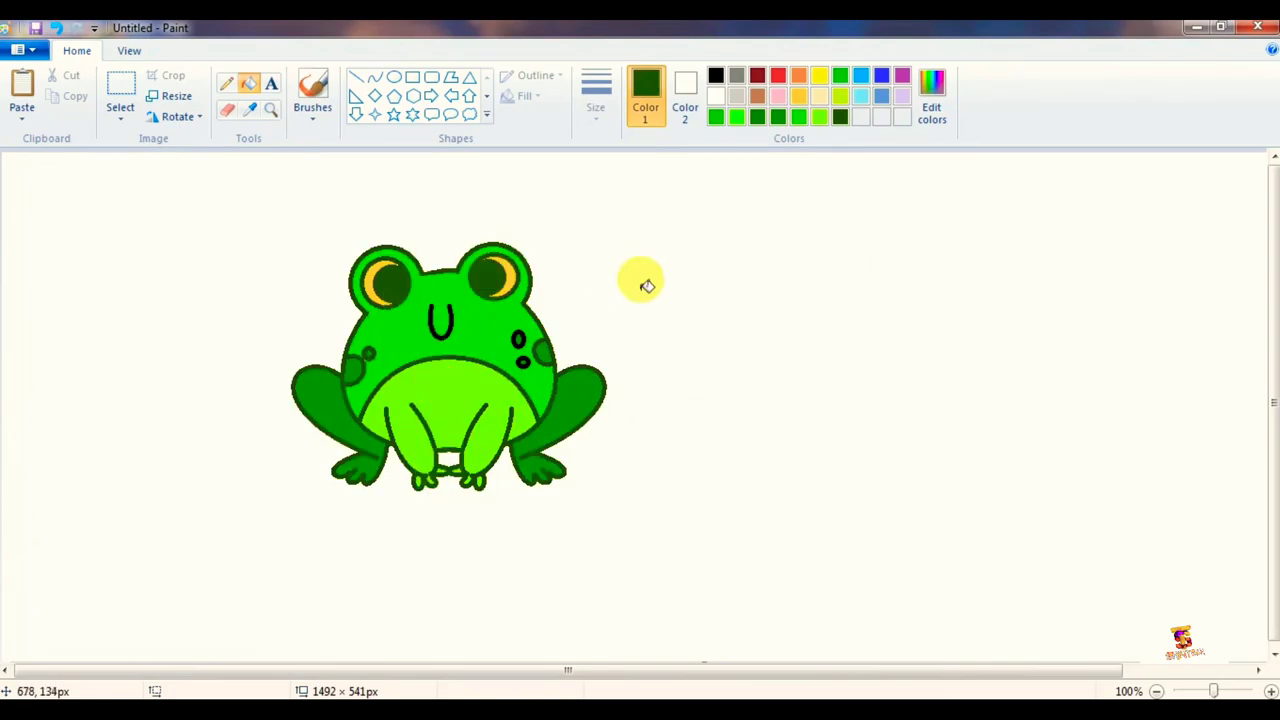
left_click(452, 332)
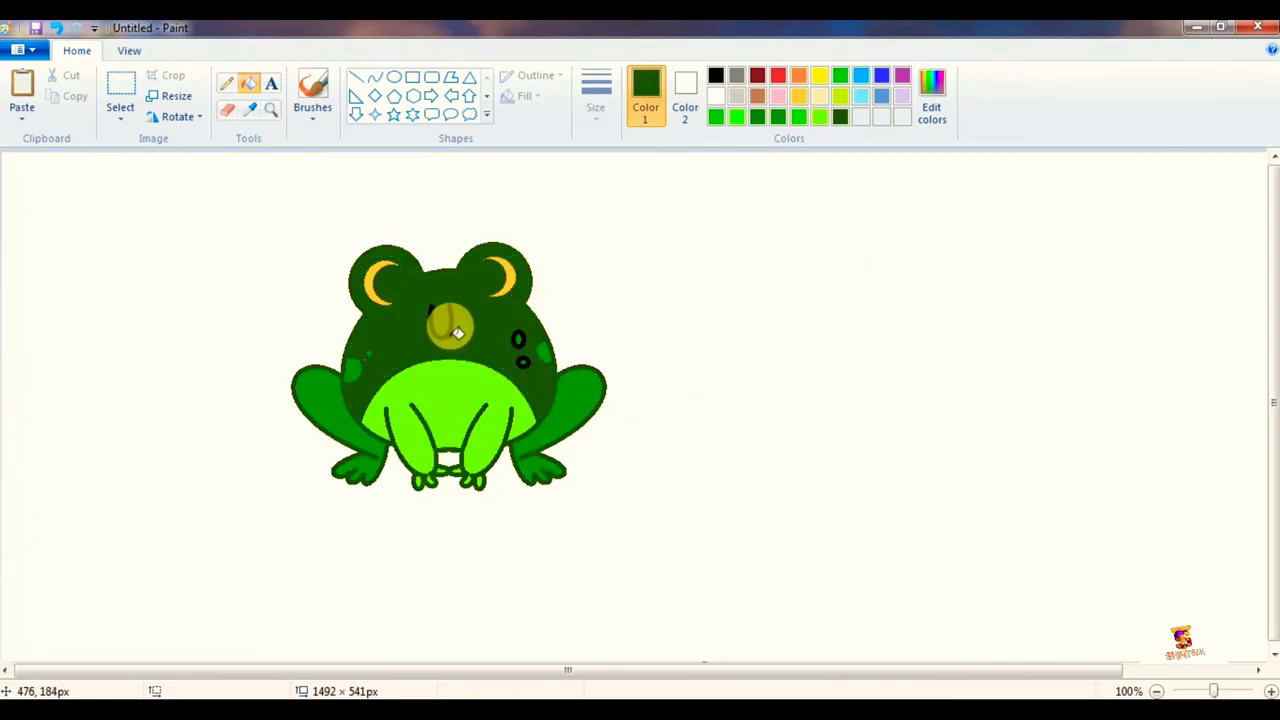
key("ctrl+z")
left_click(449, 324)
left_click(516, 341)
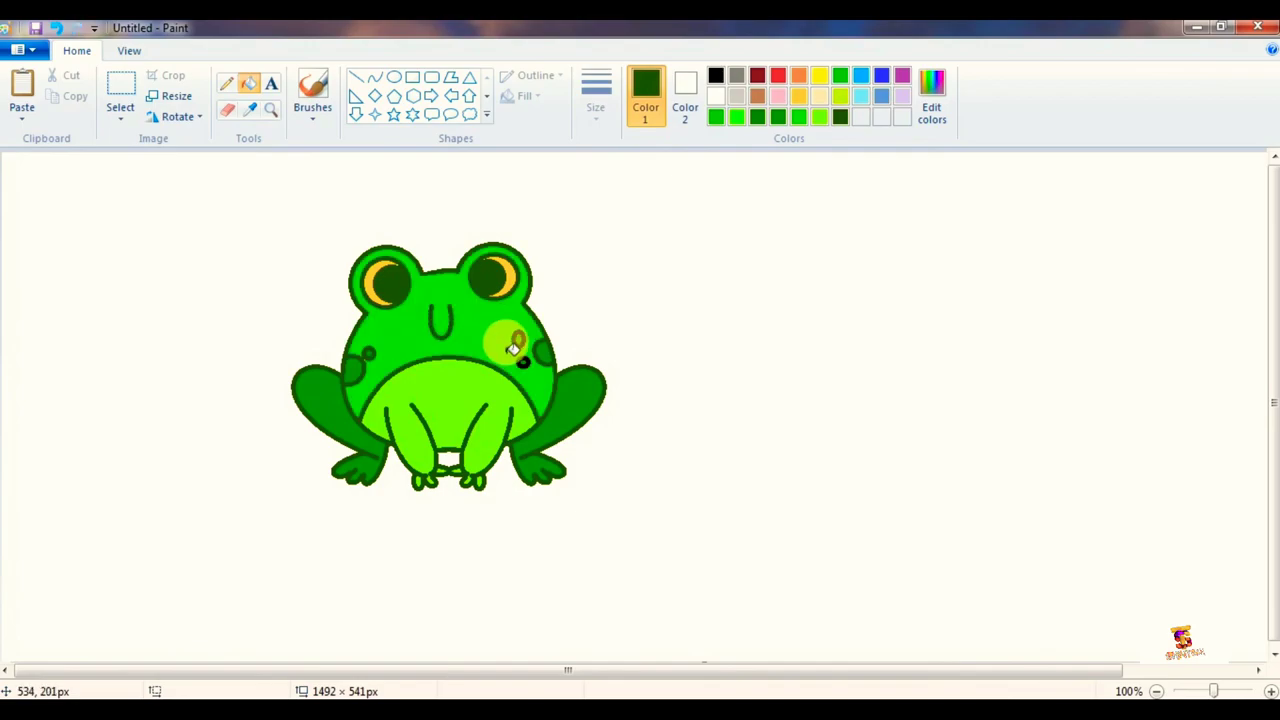
left_click(523, 362)
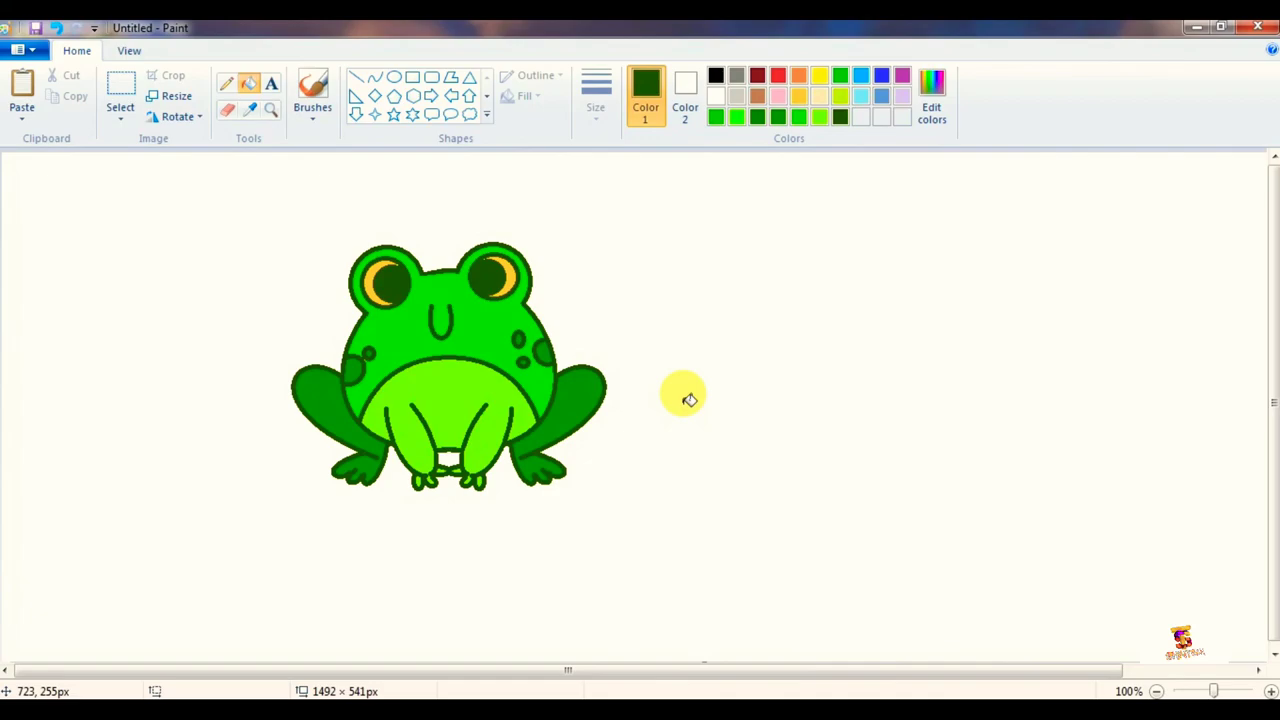
Undo all the very dark green fills on the outlines, pupils, nose line and small spots.
key("ctrl+z")
key("ctrl+z")
key("ctrl+z")
key("ctrl+z")
key("ctrl+z")
key("ctrl+z")
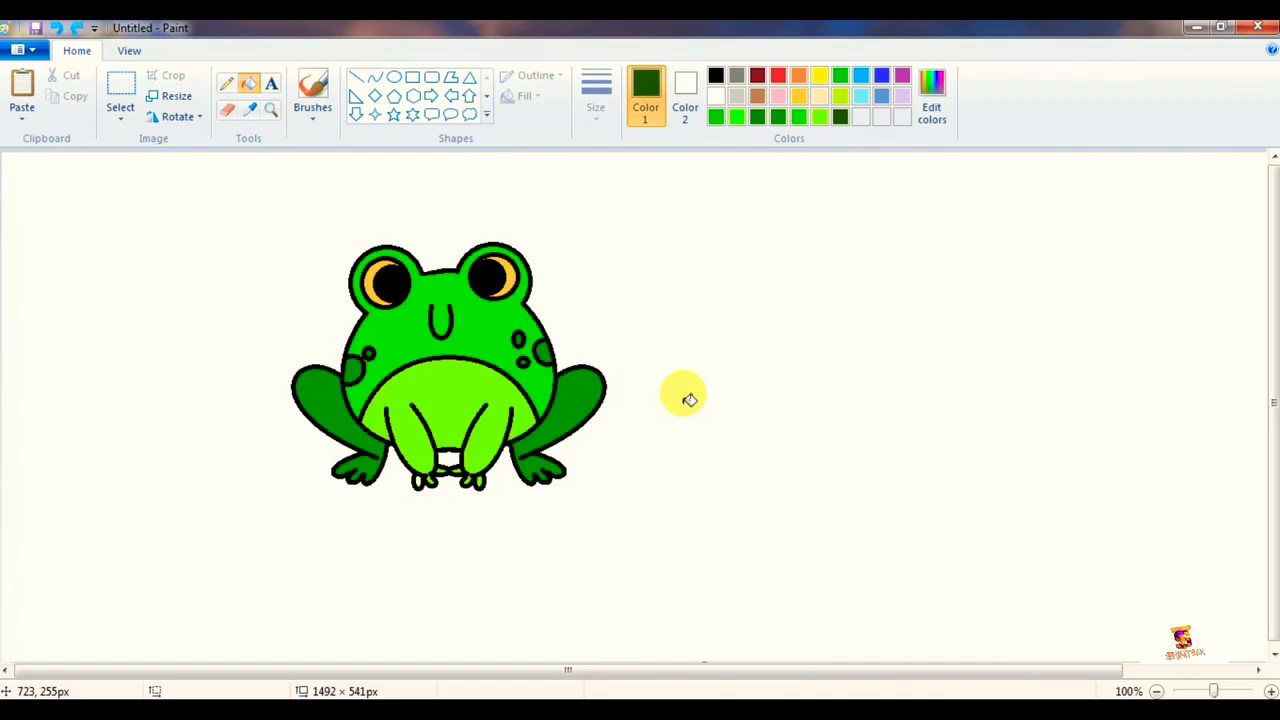